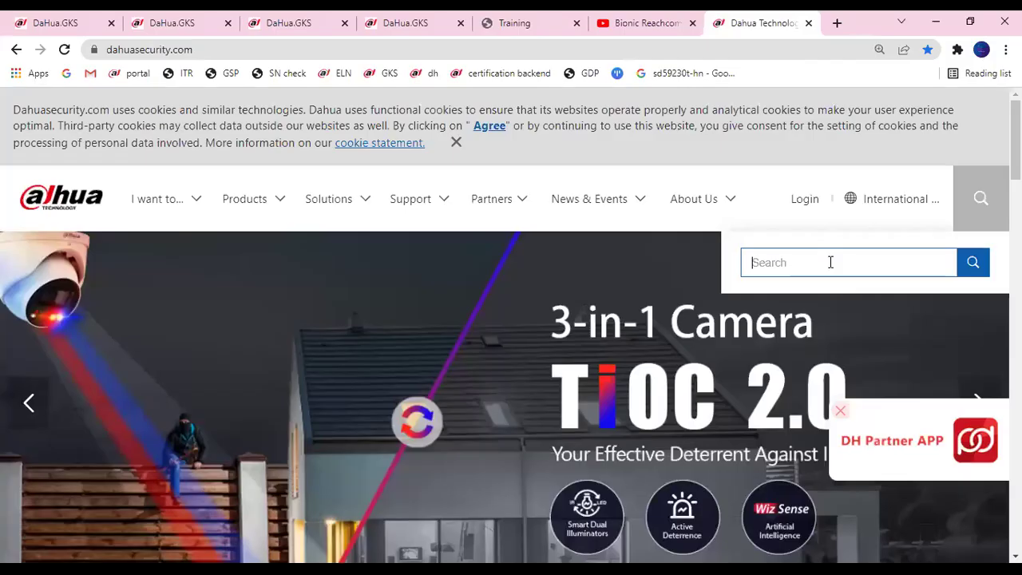
Search the Dahua site for vth2421fw and open the VTH2421FB/FW result in a new tab.
{"action": "type", "text": "vth"}
{"action": "type", "text": "2421fw"}
{"action": "key", "text": "Return"}
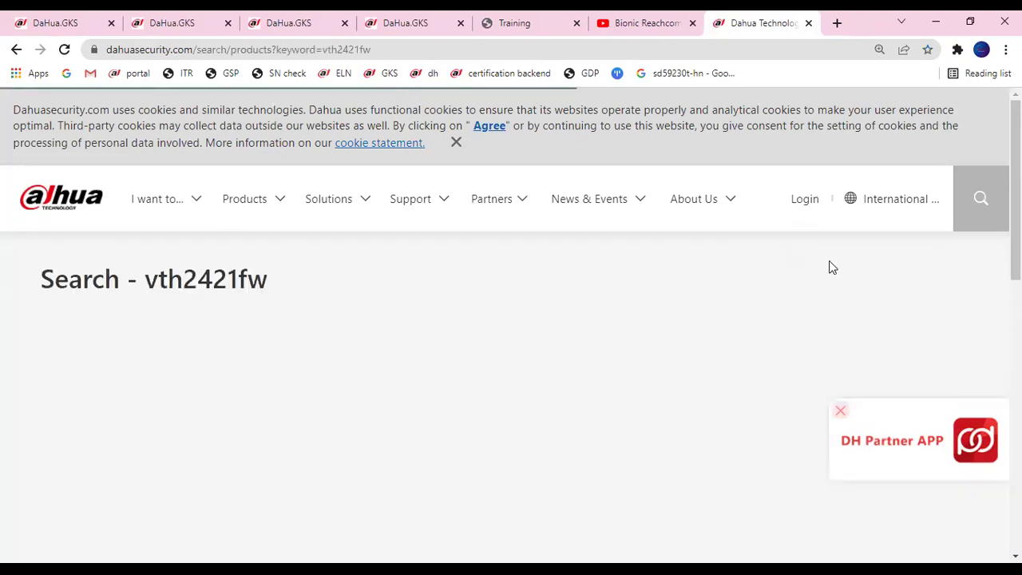
{"action": "scroll", "coordinate": [845, 539], "scroll_direction": "down", "scroll_amount": 5}
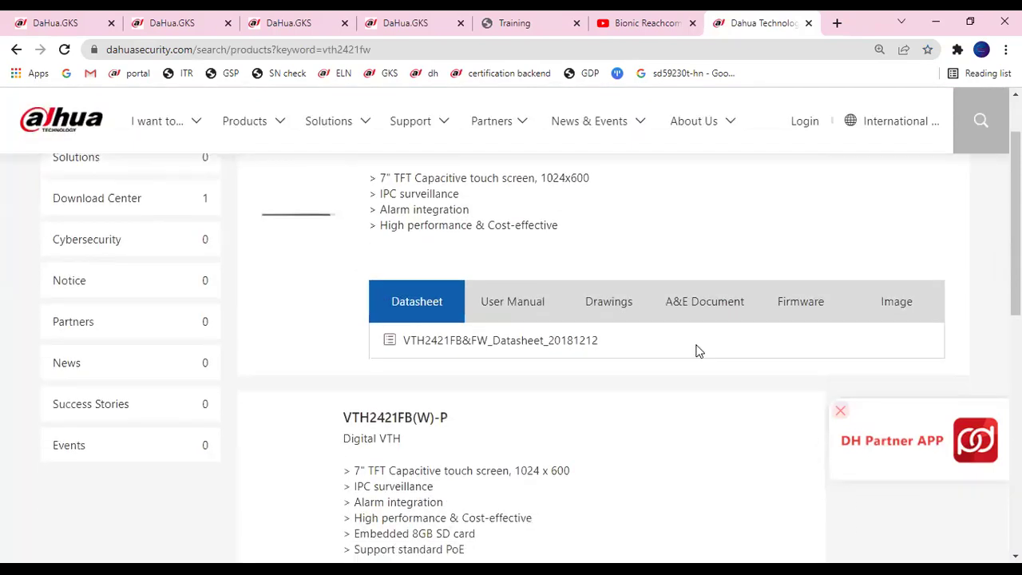
{"action": "scroll", "coordinate": [415, 374], "scroll_direction": "up", "scroll_amount": 1}
{"action": "scroll", "coordinate": [447, 268], "scroll_direction": "down", "scroll_amount": 1}
{"action": "scroll", "coordinate": [469, 286], "scroll_direction": "up", "scroll_amount": 4}
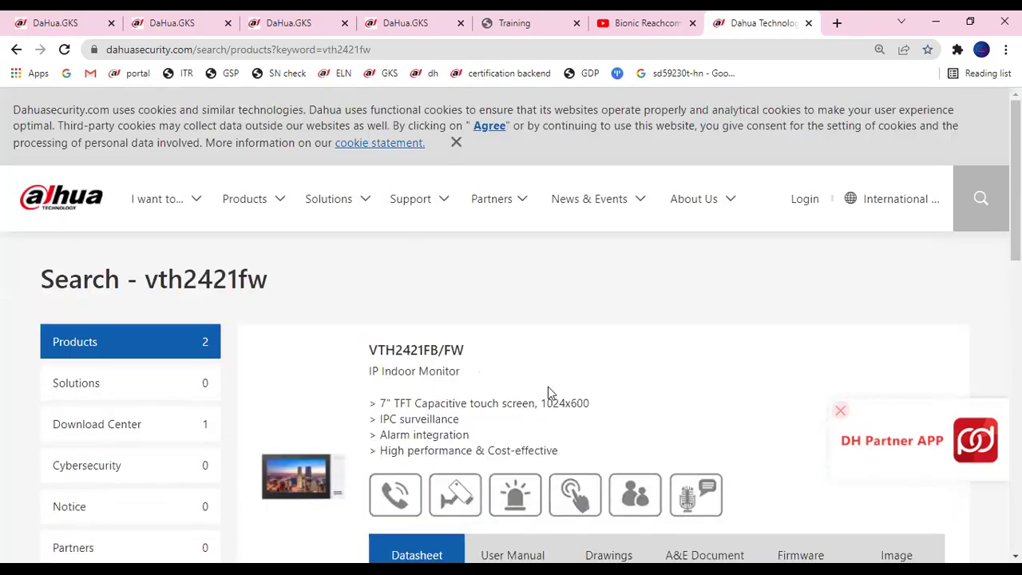
{"action": "scroll", "coordinate": [547, 392], "scroll_direction": "down", "scroll_amount": 3}
{"action": "scroll", "coordinate": [417, 194], "scroll_direction": "up", "scroll_amount": 1}
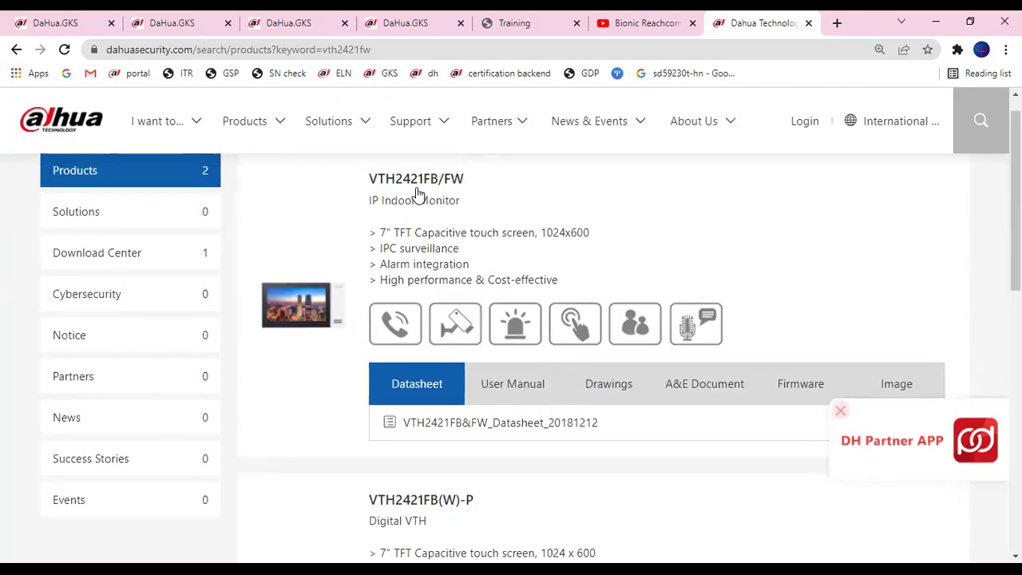
{"action": "left_click", "coordinate": [416, 181]}
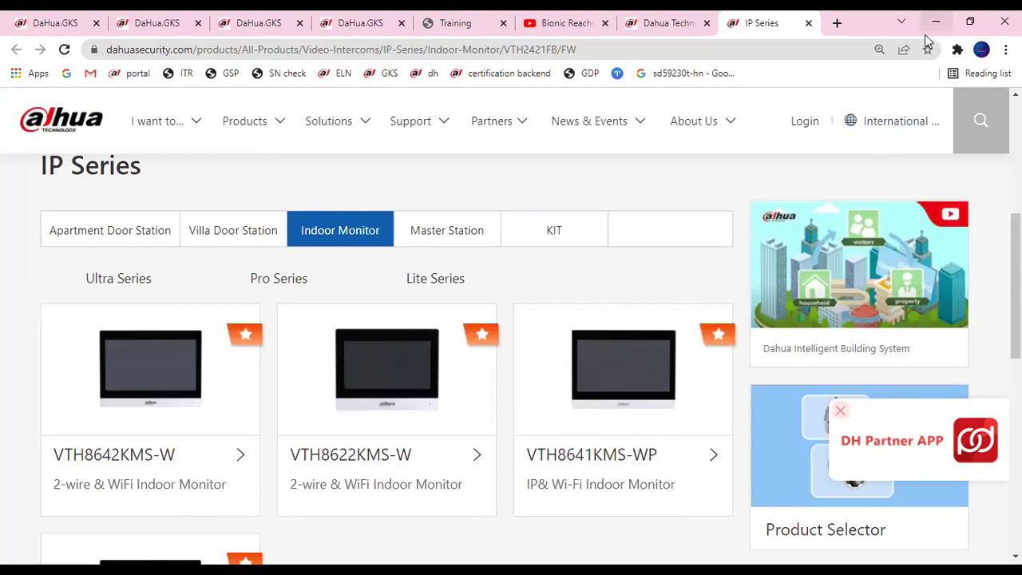
Return to the vth2421fw search results and scroll through the listed products.
{"action": "left_click", "coordinate": [689, 30]}
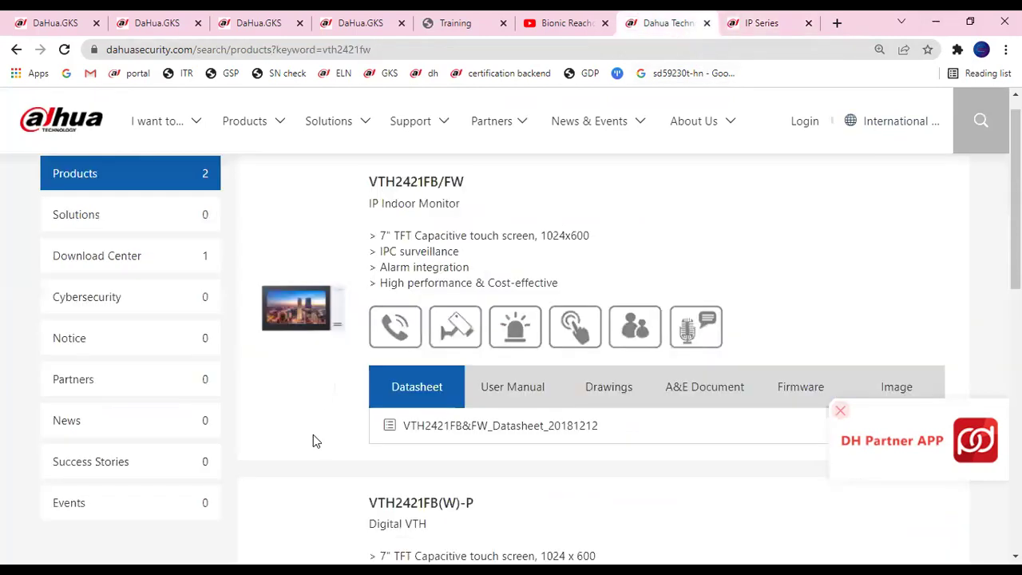
{"action": "scroll", "coordinate": [343, 435], "scroll_direction": "down", "scroll_amount": 1}
{"action": "scroll", "coordinate": [371, 433], "scroll_direction": "down", "scroll_amount": 4}
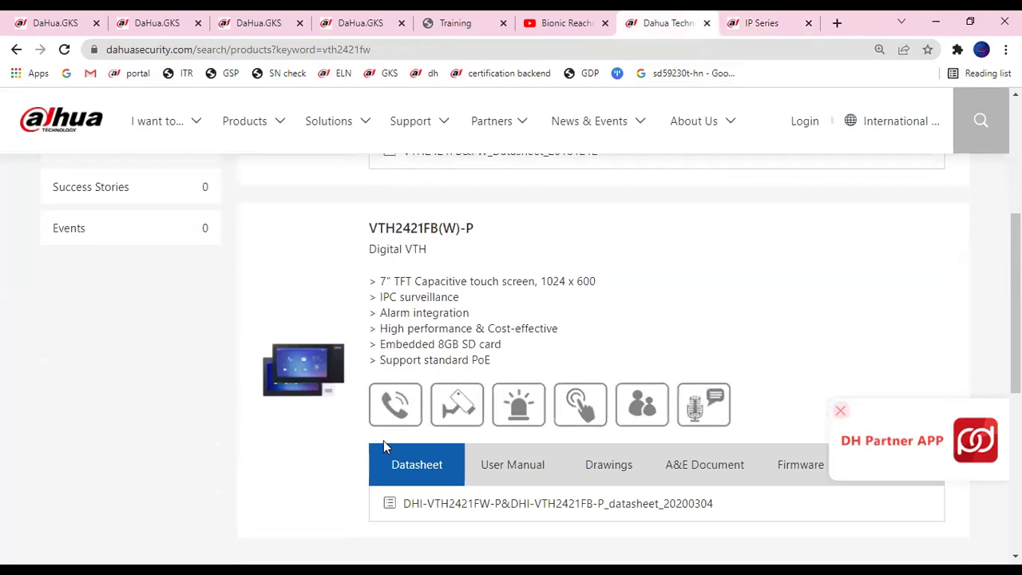
{"action": "scroll", "coordinate": [384, 449], "scroll_direction": "up", "scroll_amount": 4}
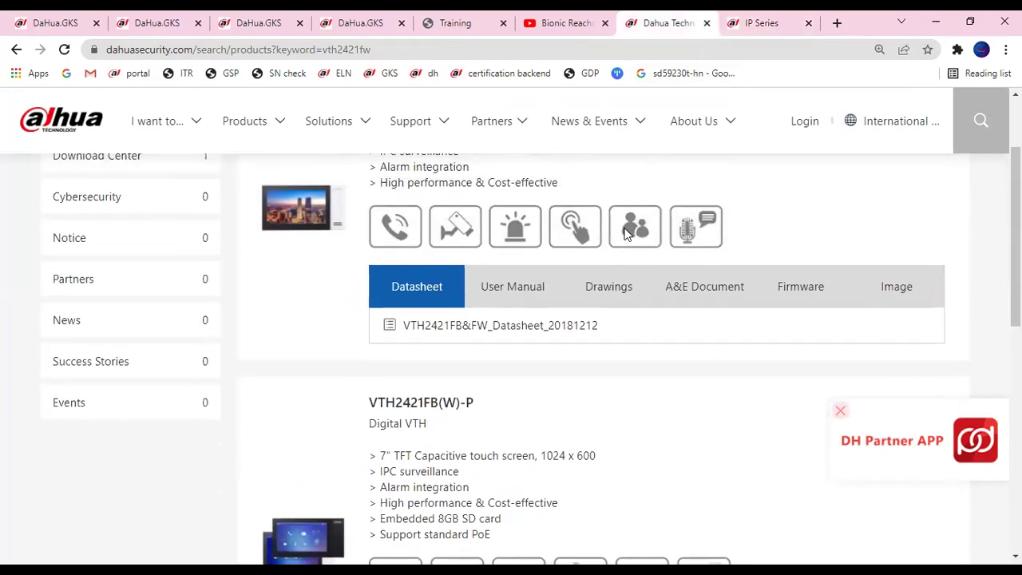
{"action": "scroll", "coordinate": [454, 290], "scroll_direction": "up", "scroll_amount": 2}
{"action": "scroll", "coordinate": [428, 217], "scroll_direction": "up", "scroll_amount": 3}
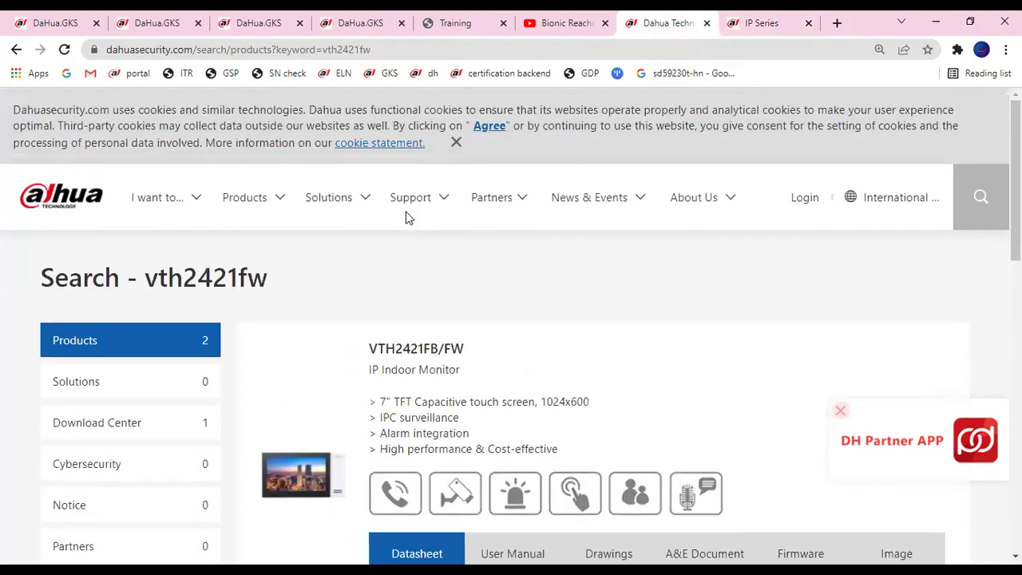
{"action": "mouse_move", "coordinate": [408, 214]}
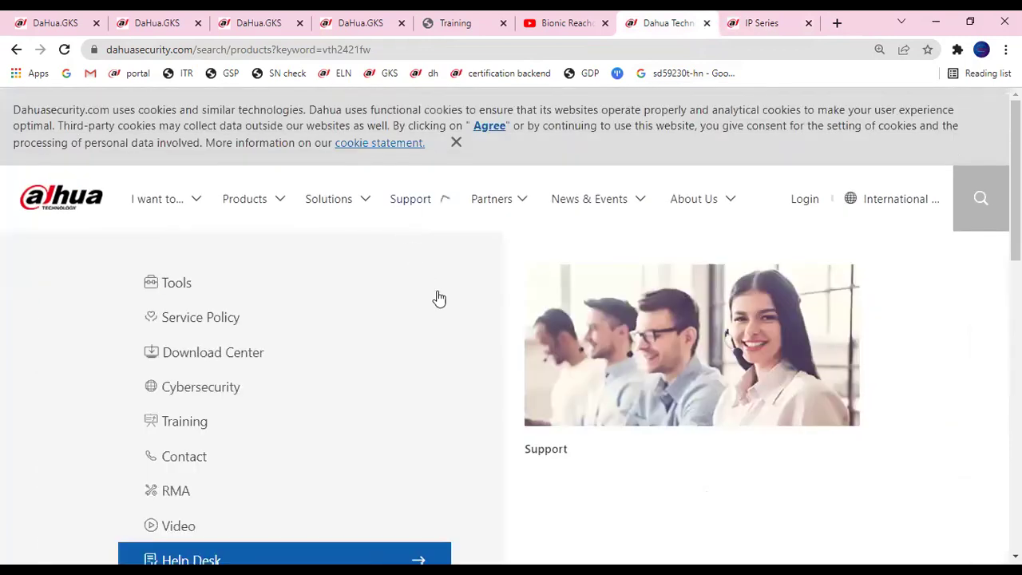
{"action": "scroll", "coordinate": [438, 298], "scroll_direction": "down", "scroll_amount": 3}
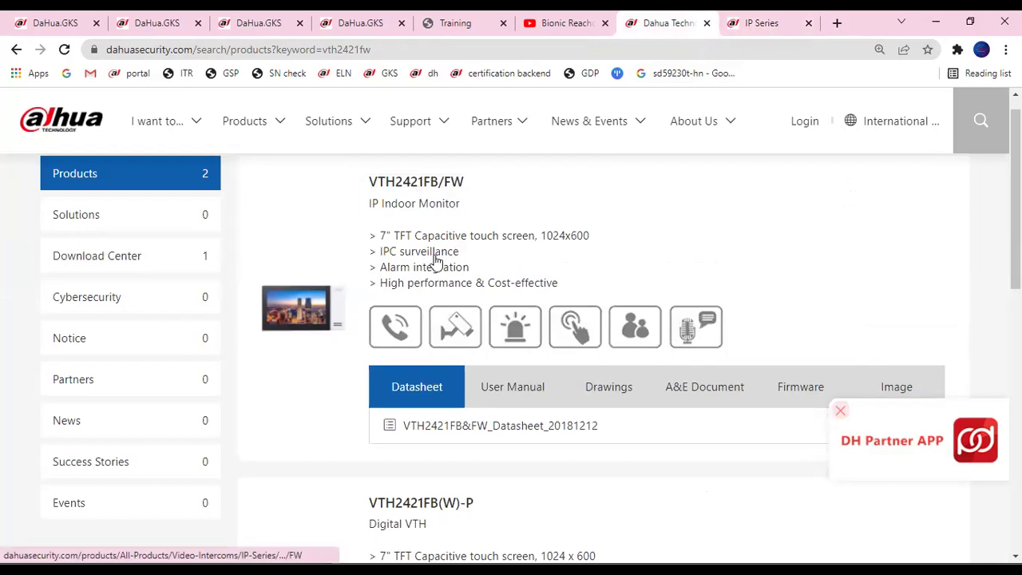
{"action": "scroll", "coordinate": [439, 267], "scroll_direction": "down", "scroll_amount": 3}
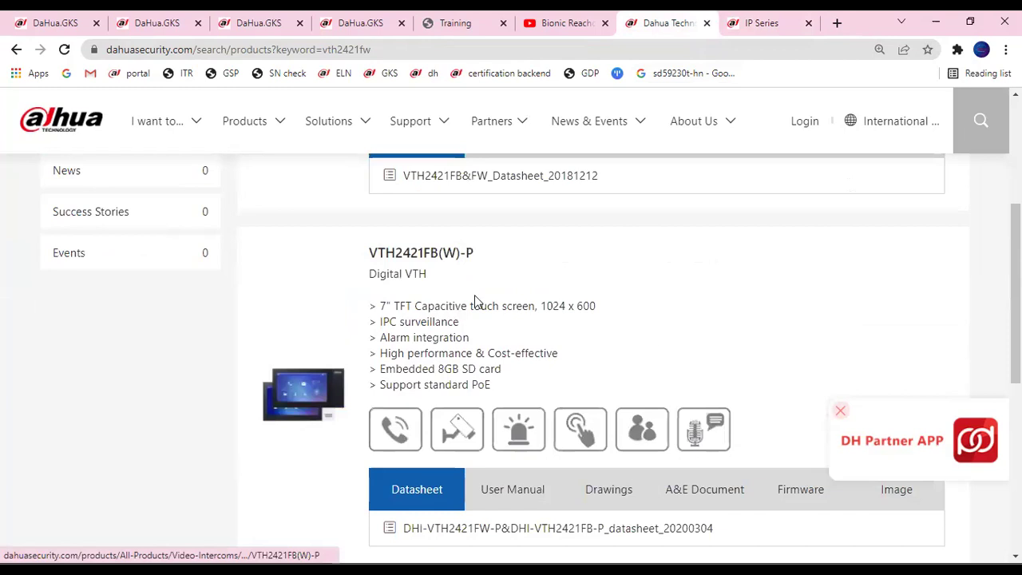
{"action": "scroll", "coordinate": [475, 296], "scroll_direction": "up", "scroll_amount": 5}
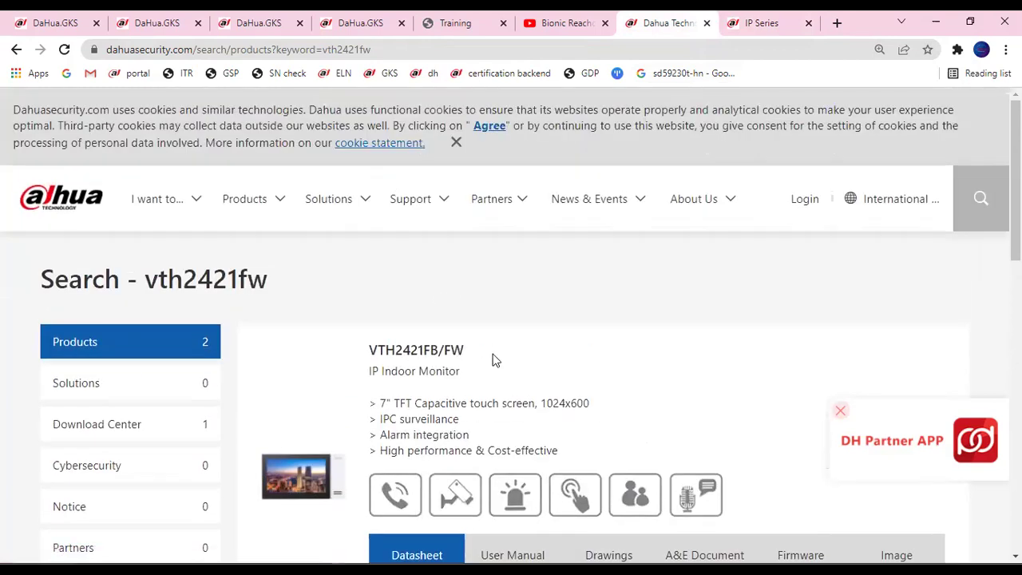
{"action": "scroll", "coordinate": [493, 360], "scroll_direction": "down", "scroll_amount": 3}
Zoom the results page out to 90% and compare VTH2421FB/FW with VTH2421FB(W)-P.
{"action": "key", "text": "ctrl+minus"}
{"action": "key", "text": "ctrl+minus"}
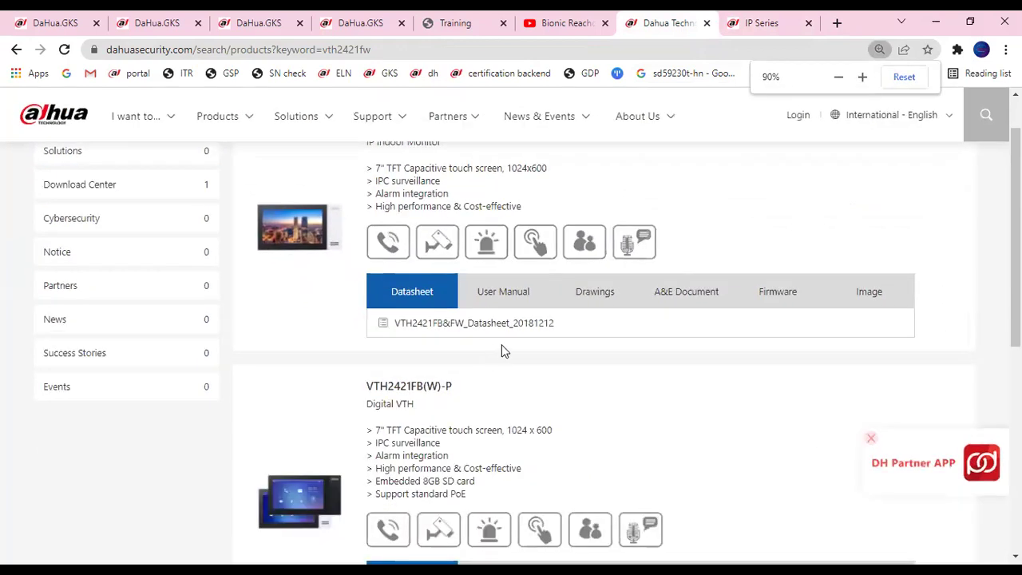
{"action": "scroll", "coordinate": [503, 350], "scroll_direction": "up", "scroll_amount": 1}
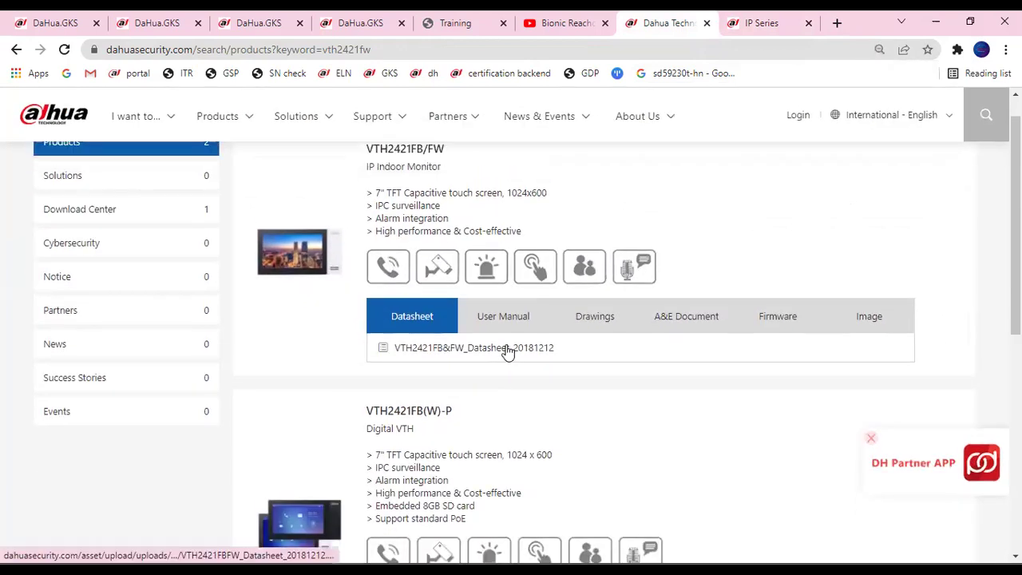
{"action": "scroll", "coordinate": [508, 352], "scroll_direction": "up", "scroll_amount": 1}
{"action": "scroll", "coordinate": [488, 420], "scroll_direction": "down", "scroll_amount": 1}
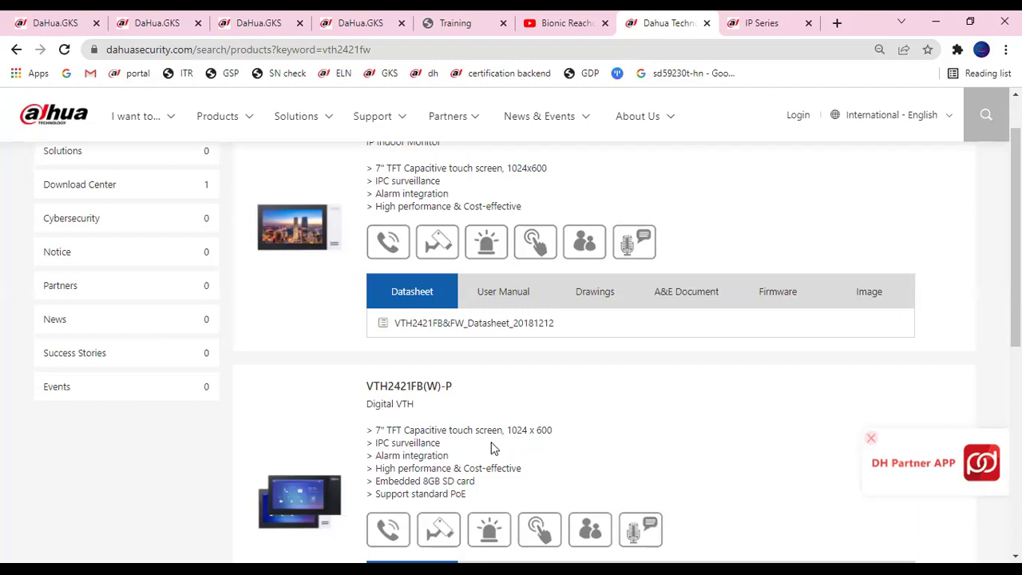
{"action": "scroll", "coordinate": [500, 409], "scroll_direction": "up", "scroll_amount": 4}
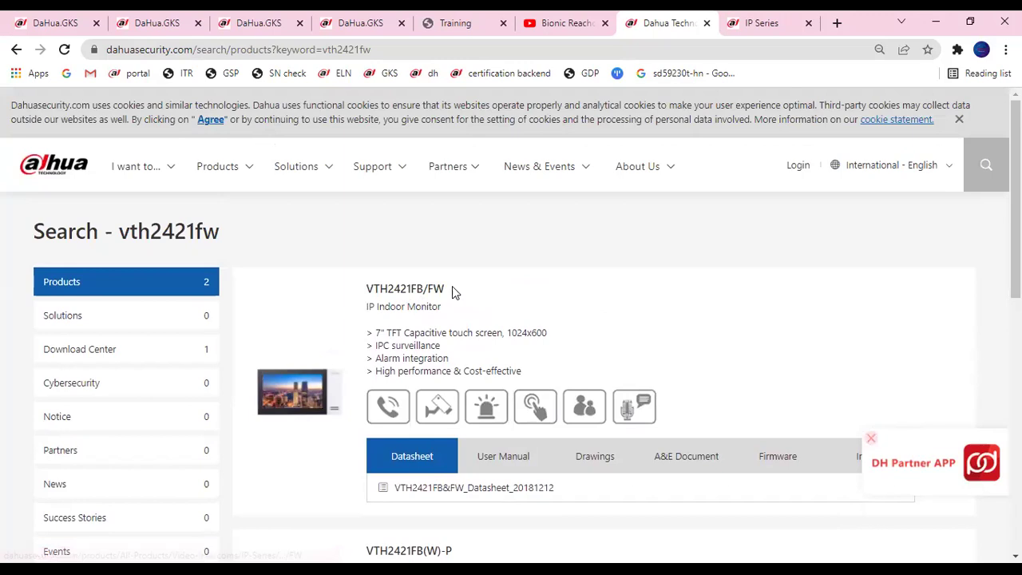
Reopen the VTH2421FB/FW product page and scroll through it.
{"action": "left_click", "coordinate": [401, 295]}
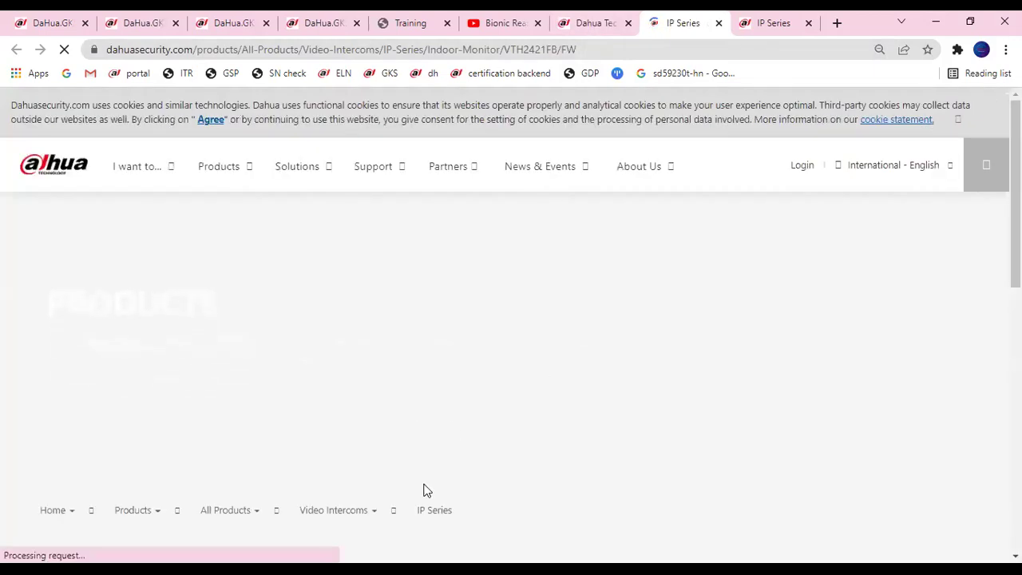
{"action": "scroll", "coordinate": [430, 499], "scroll_direction": "down", "scroll_amount": 3}
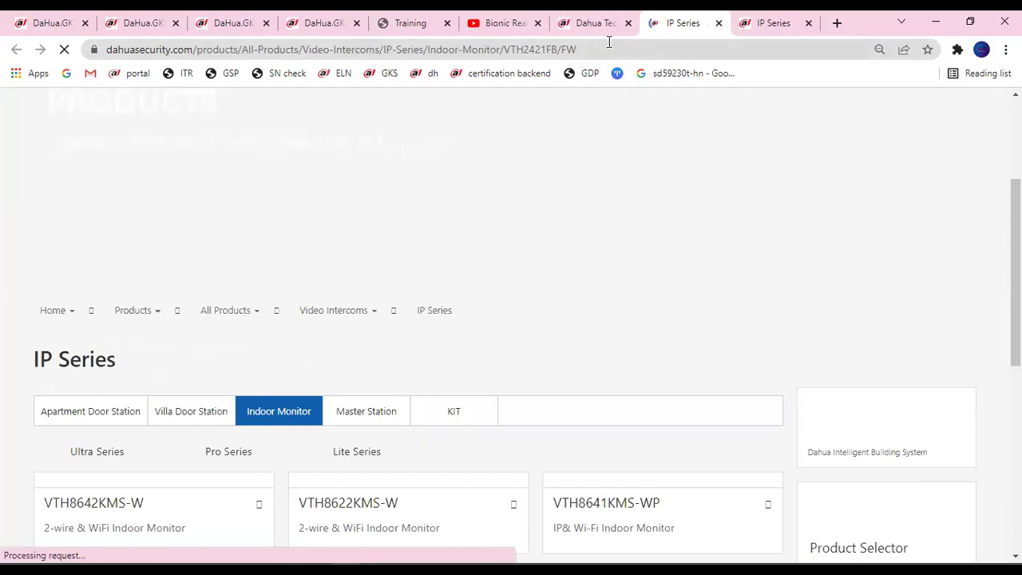
{"action": "scroll", "coordinate": [210, 189], "scroll_direction": "down", "scroll_amount": 3}
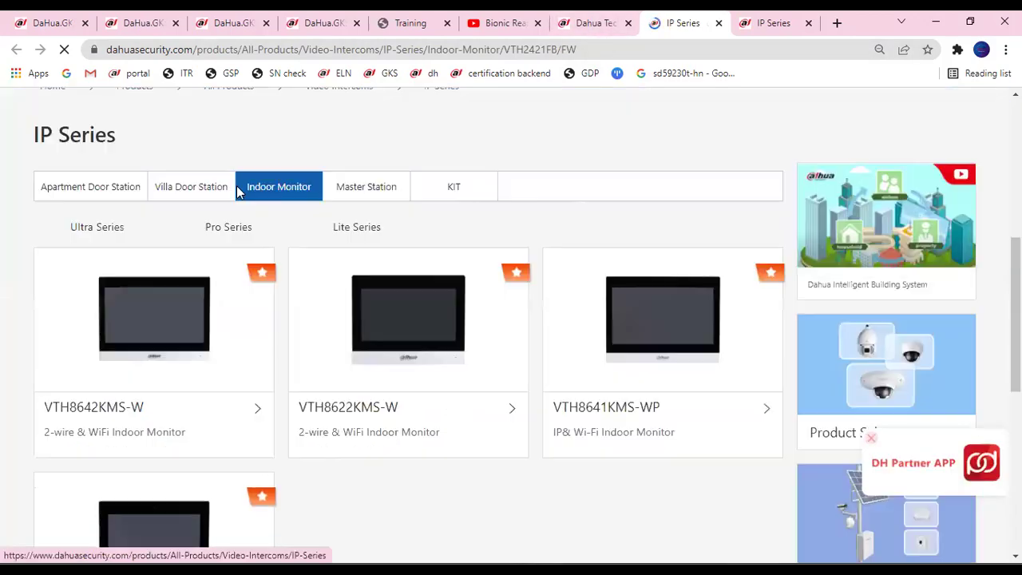
{"action": "scroll", "coordinate": [272, 240], "scroll_direction": "down", "scroll_amount": 1}
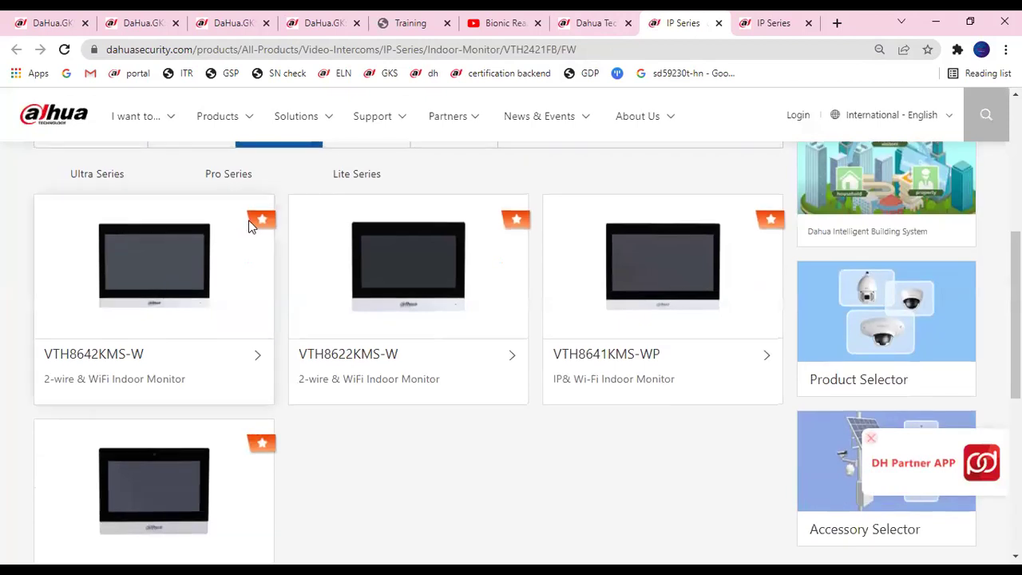
{"action": "scroll", "coordinate": [251, 221], "scroll_direction": "up", "scroll_amount": 1}
View the Villa Door Station range, then refresh ConfigTool's device search to list five devices.
{"action": "left_click", "coordinate": [194, 221]}
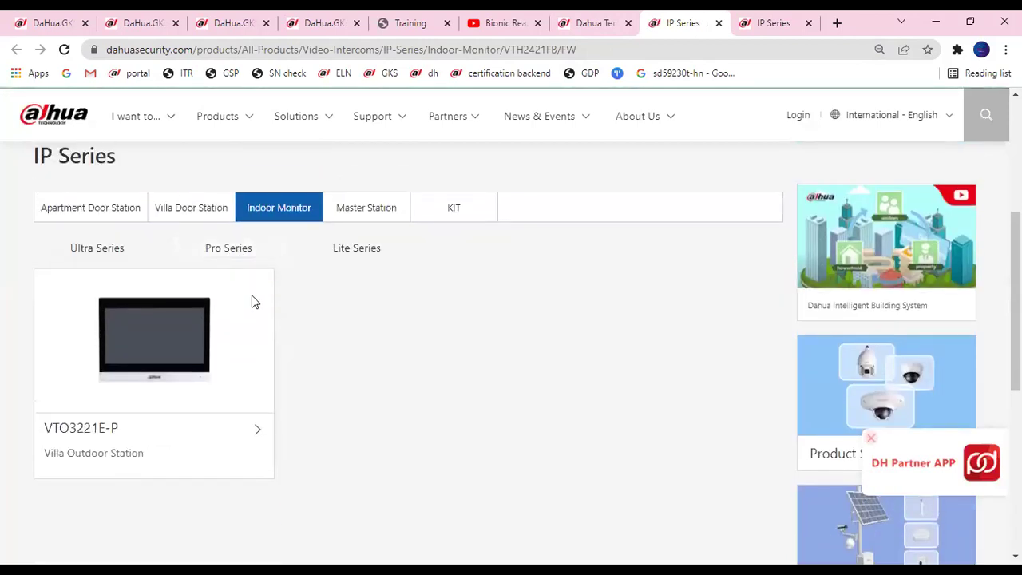
{"action": "scroll", "coordinate": [256, 390], "scroll_direction": "down", "scroll_amount": 3}
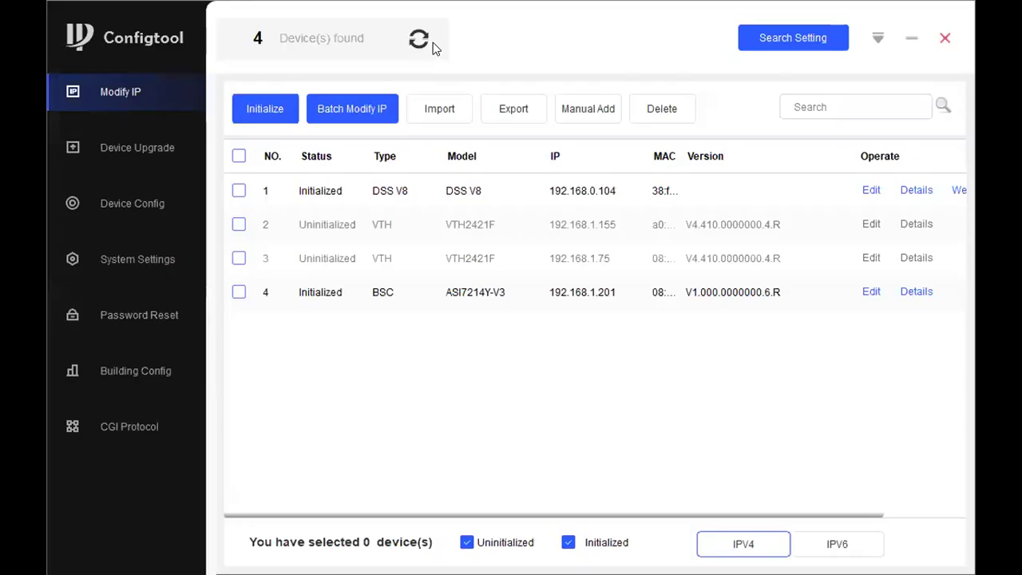
{"action": "left_click", "coordinate": [420, 40]}
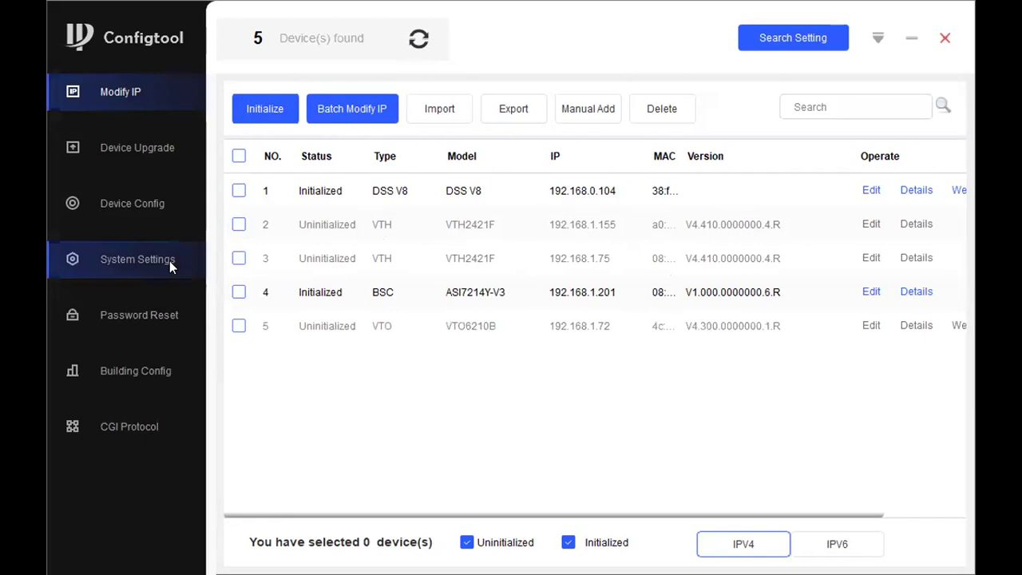
Select the two uninitialized VTH2421F monitors for initialization.
{"action": "left_click", "coordinate": [239, 225]}
{"action": "left_click", "coordinate": [238, 258]}
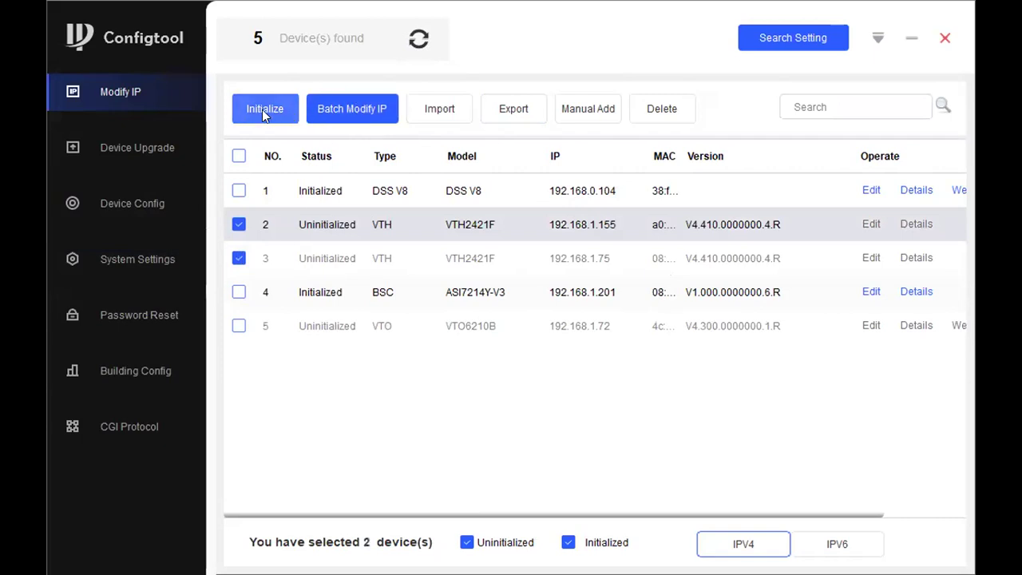
{"action": "left_click", "coordinate": [263, 110]}
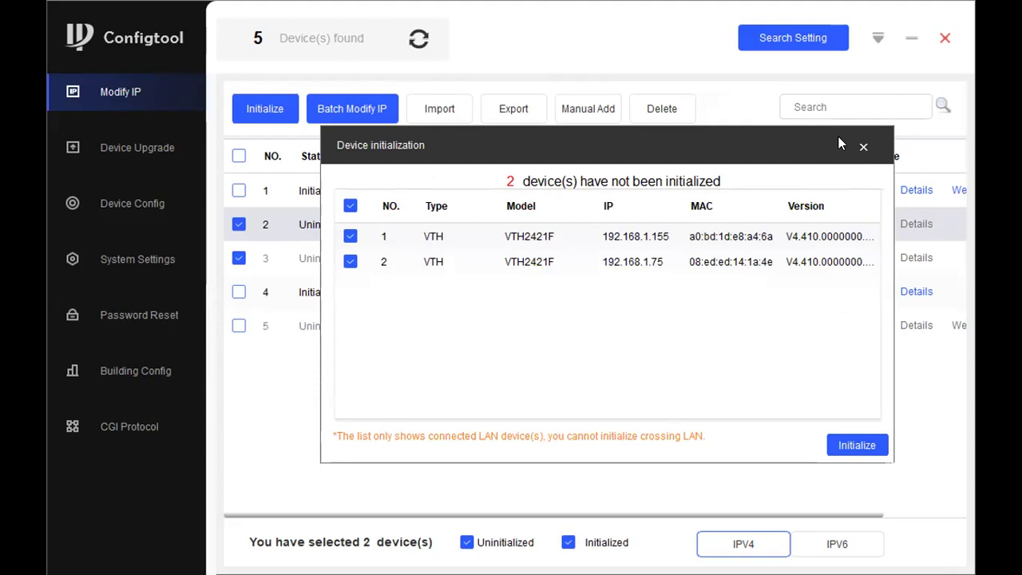
Try adding the VTO6210B to the initialization, then close the dialog and deselect it.
{"action": "left_click", "coordinate": [863, 147]}
{"action": "left_click", "coordinate": [239, 326]}
{"action": "left_click", "coordinate": [289, 112]}
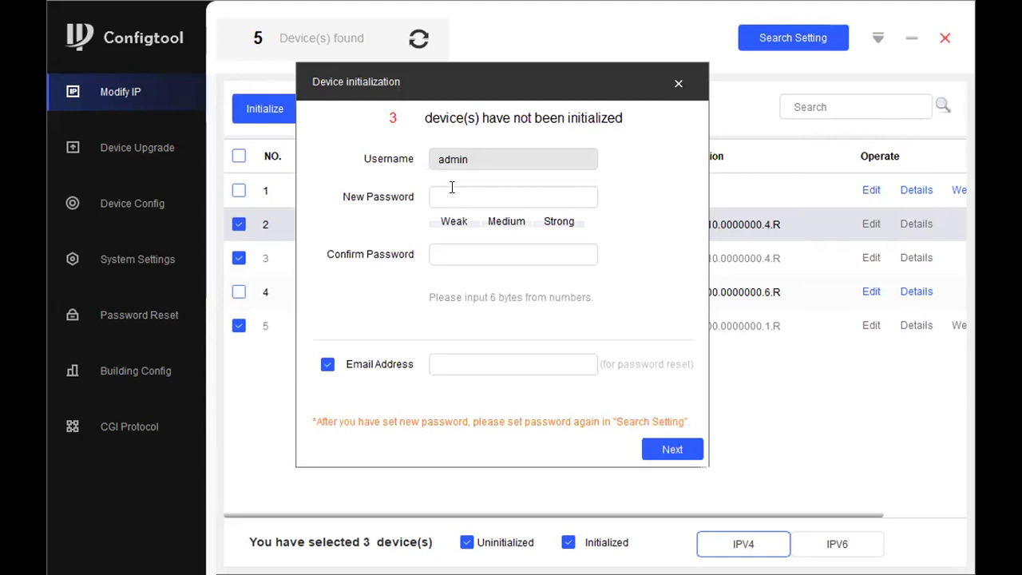
{"action": "left_click", "coordinate": [678, 83]}
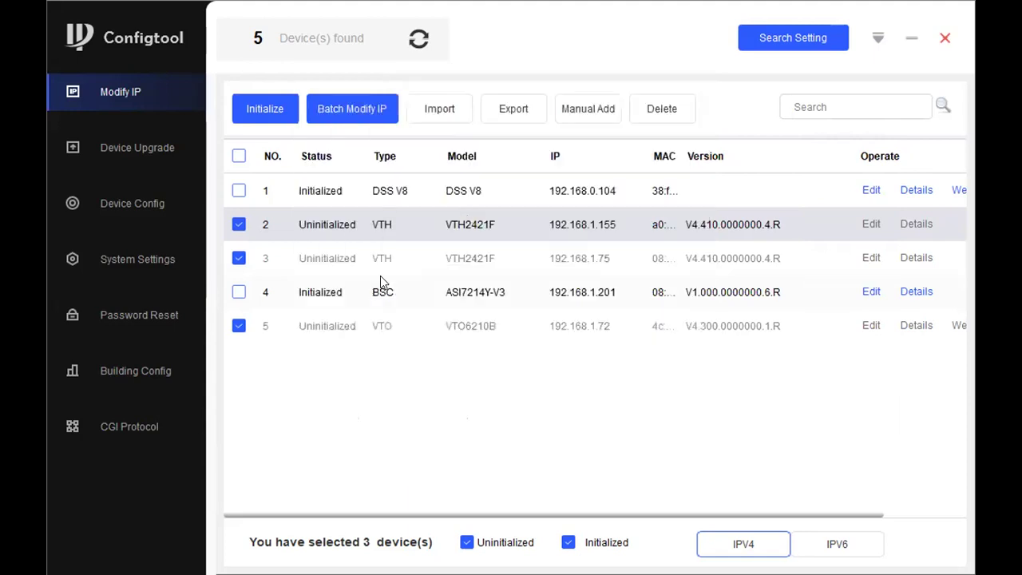
{"action": "left_click", "coordinate": [238, 325]}
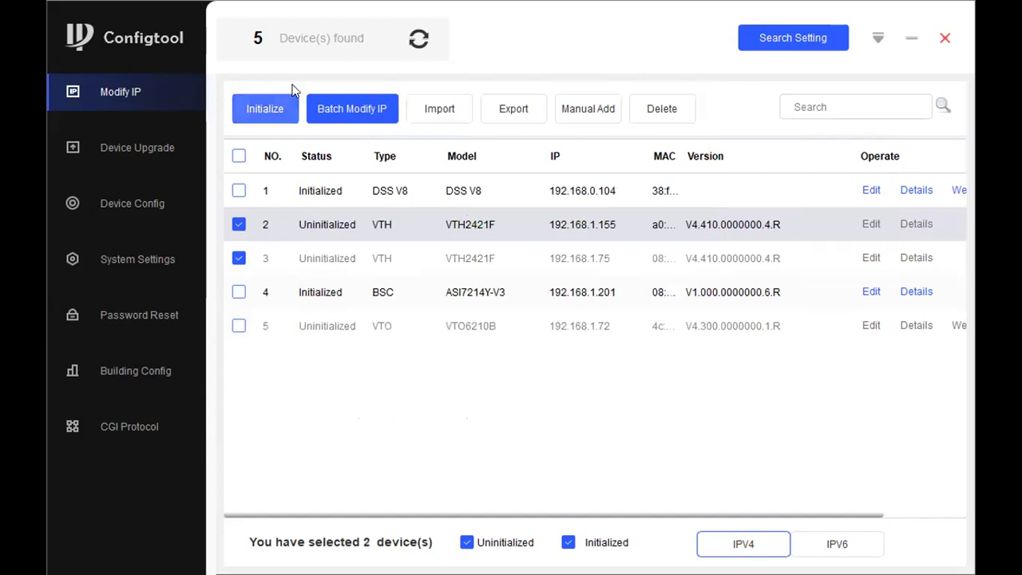
Activate both VTH2421F monitors with a new admin password, skipping the reset e-mail.
{"action": "left_click", "coordinate": [258, 99]}
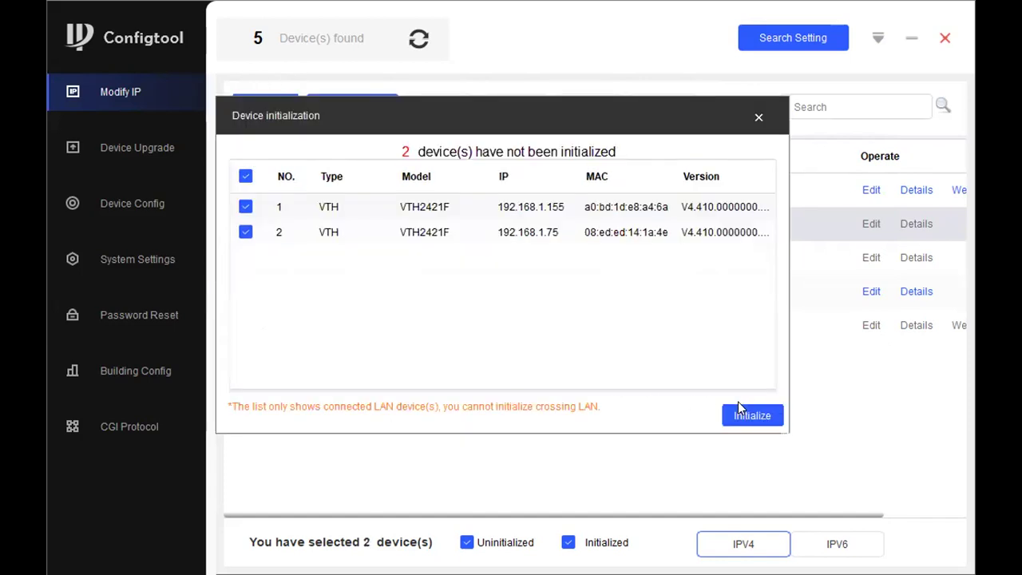
{"action": "left_click", "coordinate": [739, 409]}
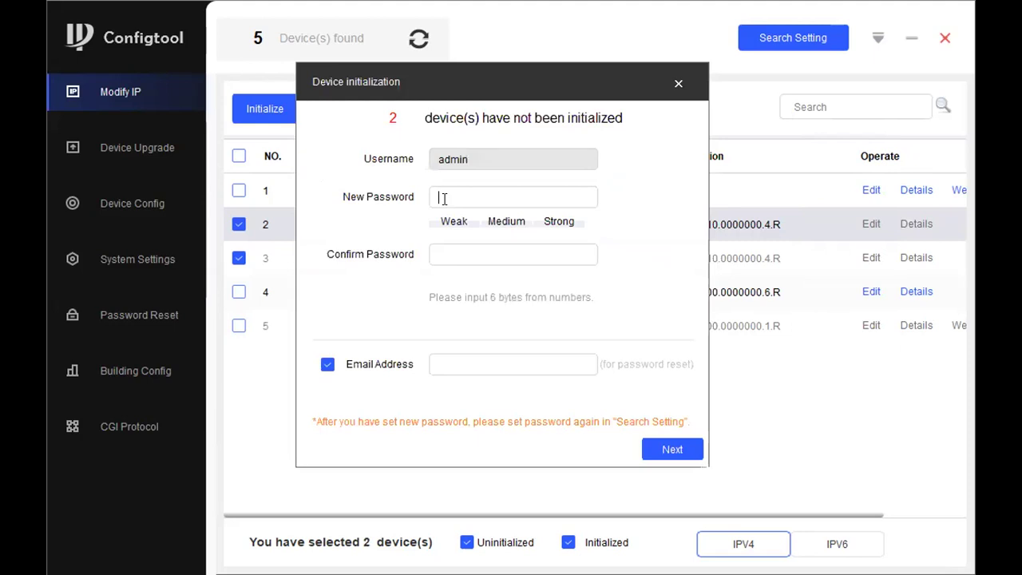
{"action": "type", "text": "123456"}
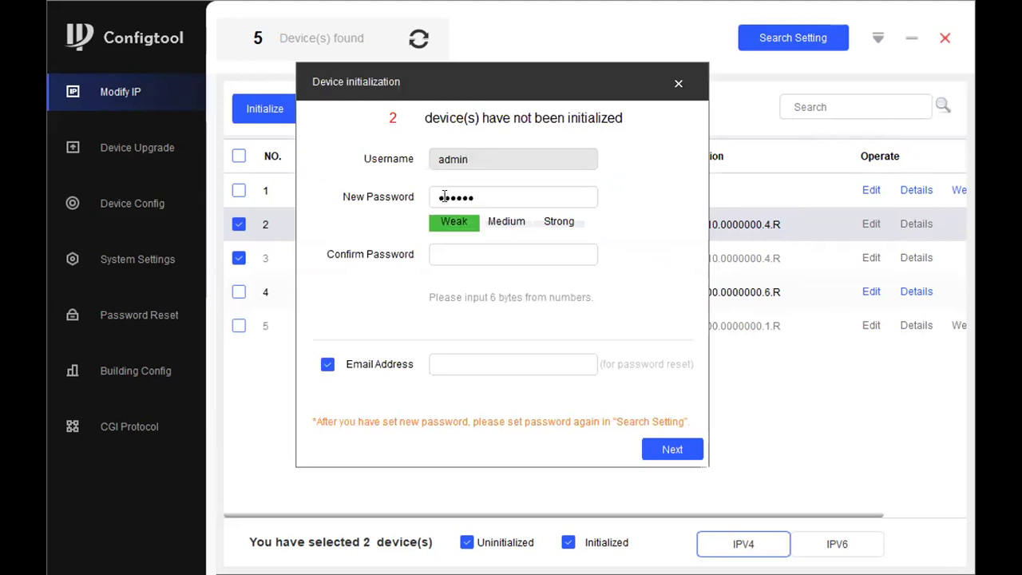
{"action": "left_click", "coordinate": [468, 245]}
{"action": "type", "text": "123456"}
{"action": "left_click", "coordinate": [328, 364]}
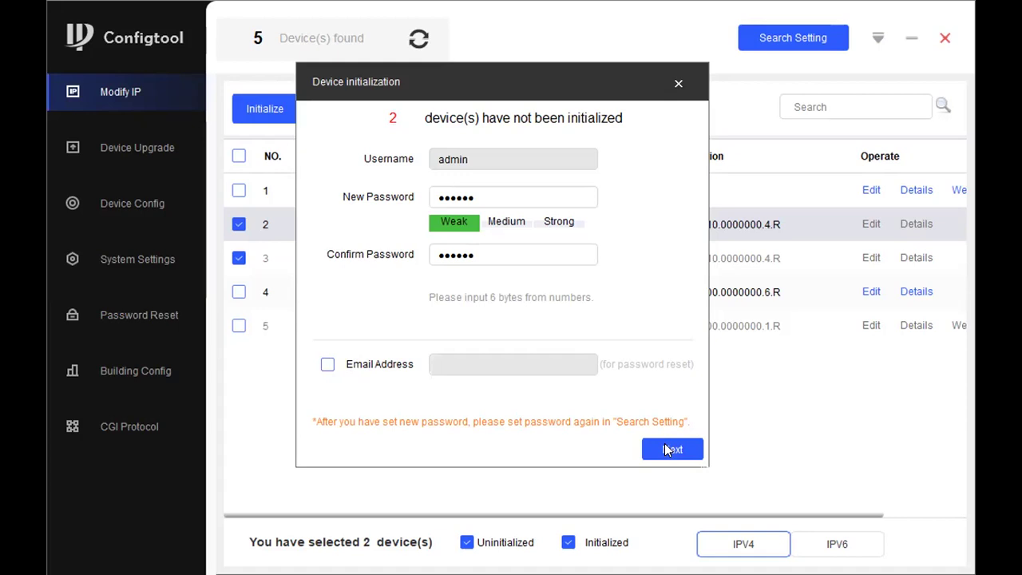
{"action": "left_click", "coordinate": [669, 450]}
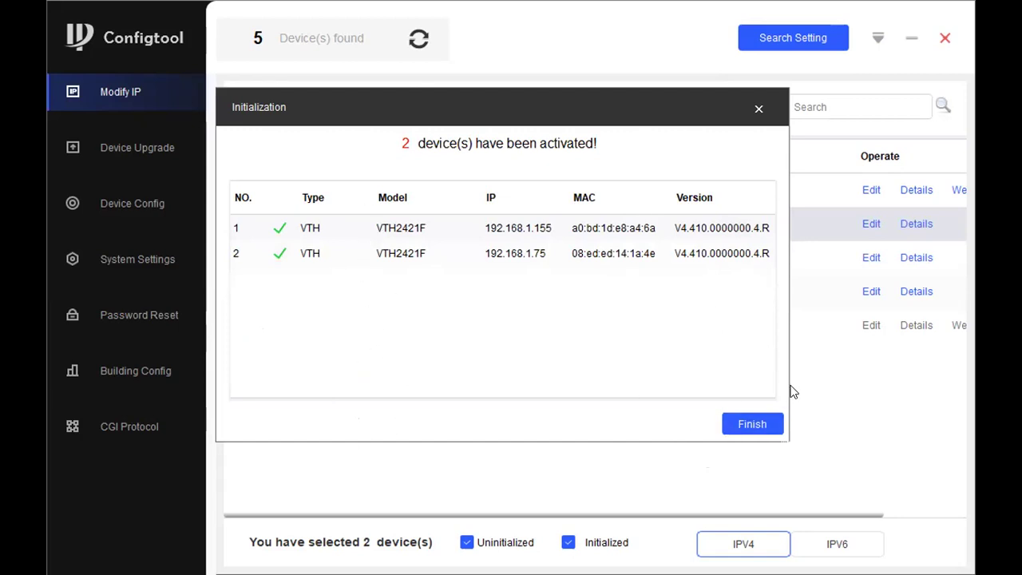
Refresh the device list and select the uninitialized VTO6210B.
{"action": "left_click", "coordinate": [753, 424]}
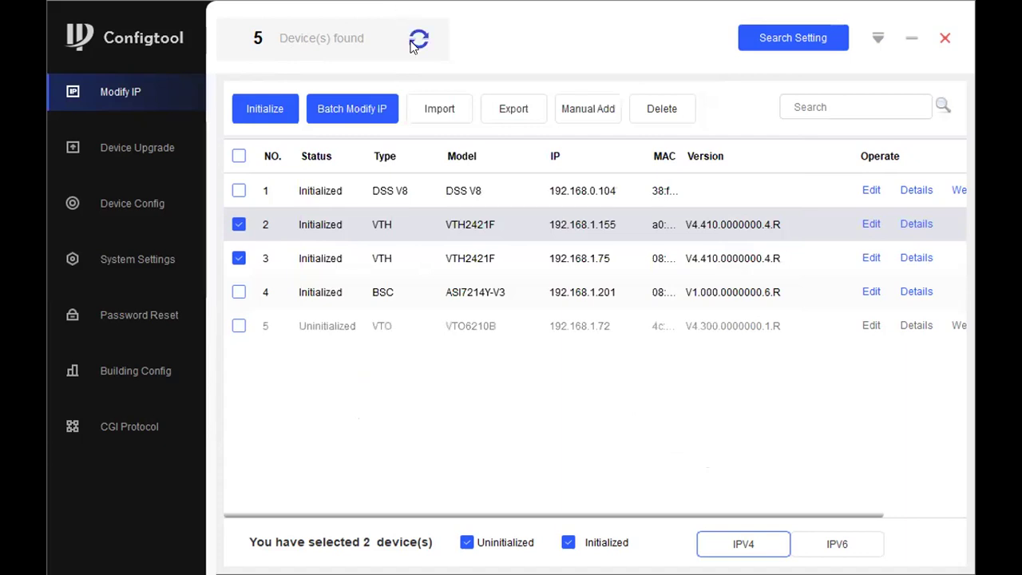
{"action": "left_click", "coordinate": [416, 42]}
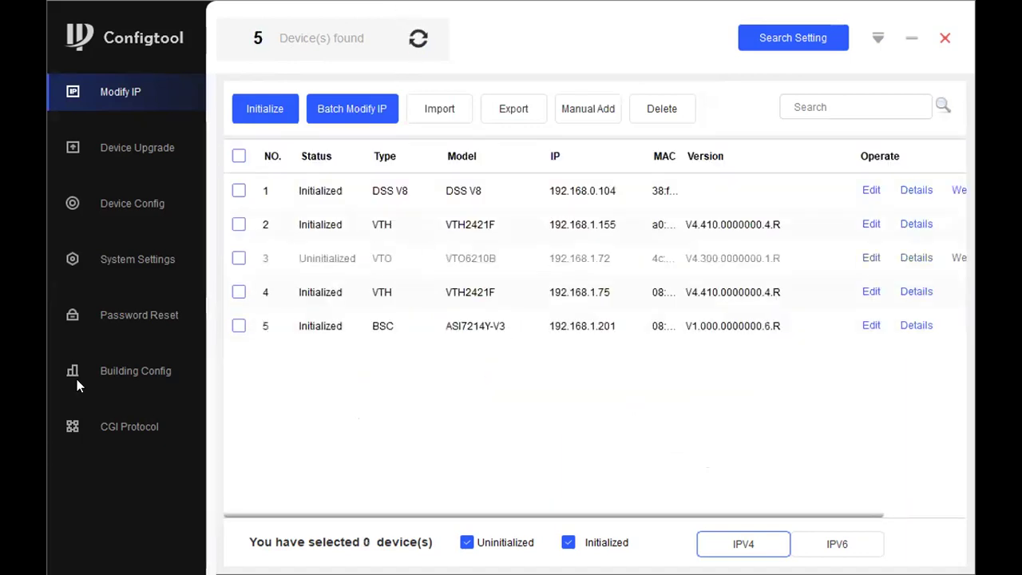
{"action": "left_click", "coordinate": [239, 258]}
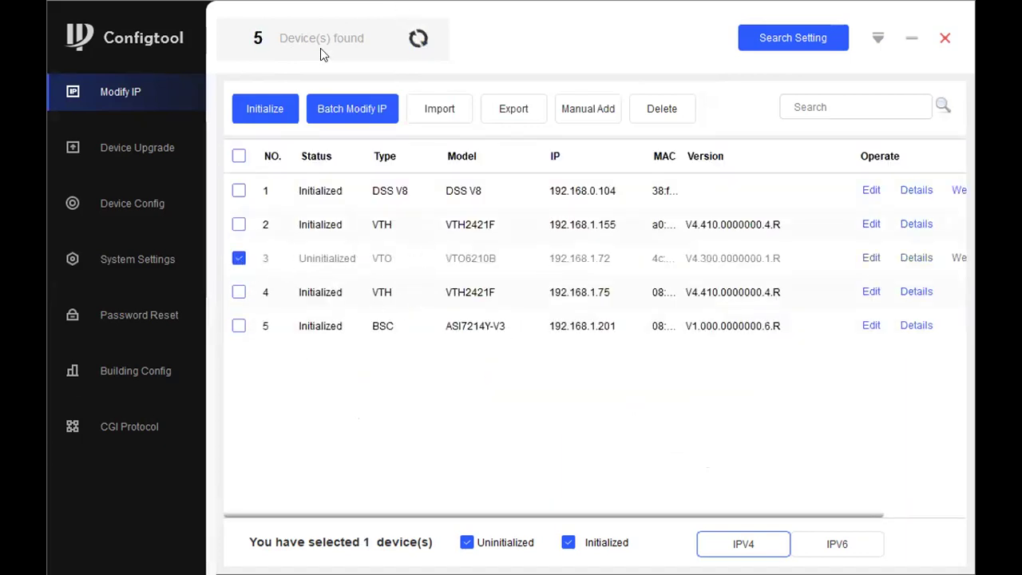
Activate the VTO6210B with a new admin password, skipping the reset e-mail.
{"action": "left_click", "coordinate": [252, 112]}
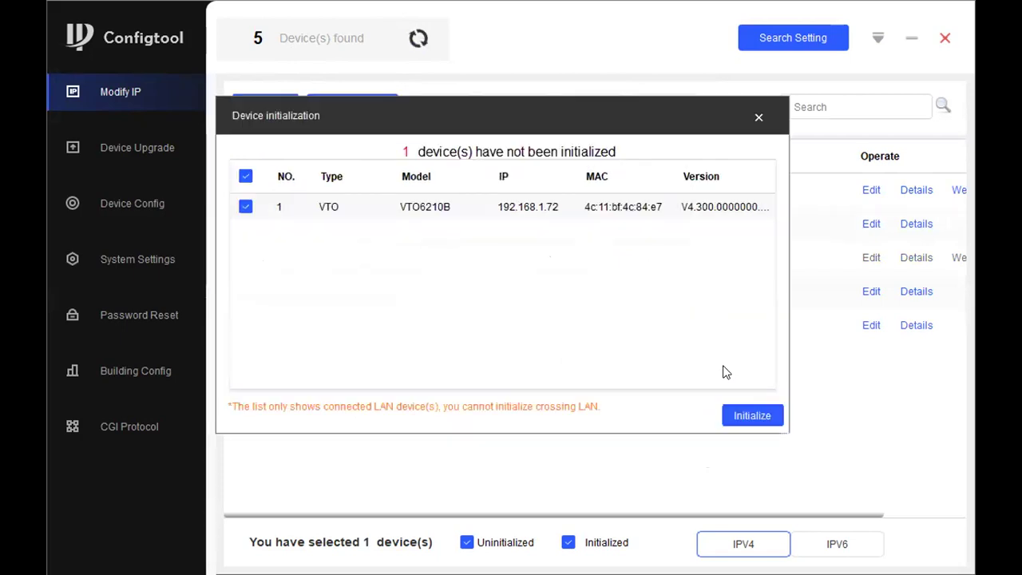
{"action": "left_click", "coordinate": [750, 416]}
{"action": "left_click", "coordinate": [511, 191]}
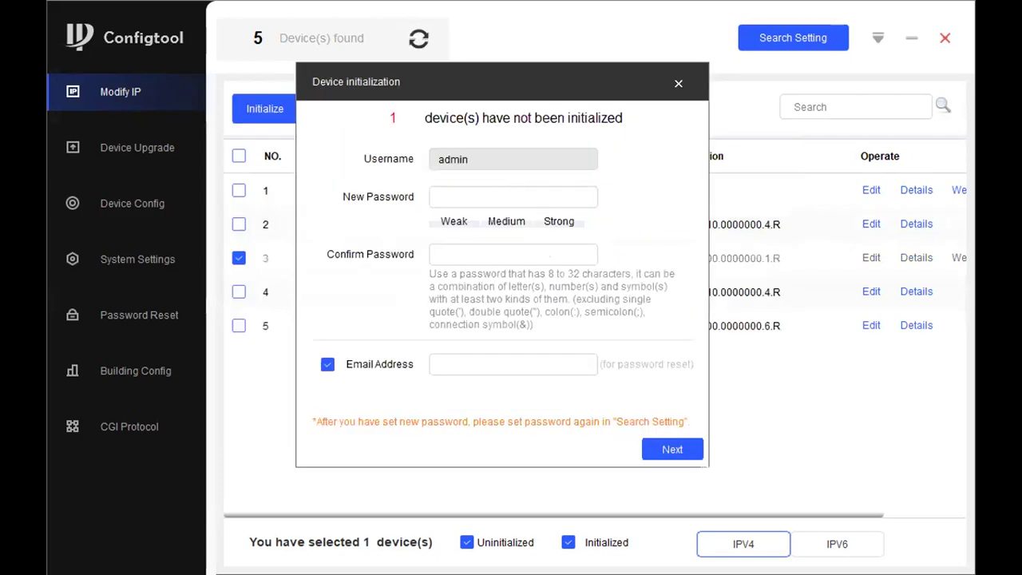
{"action": "type", "text": "a"}
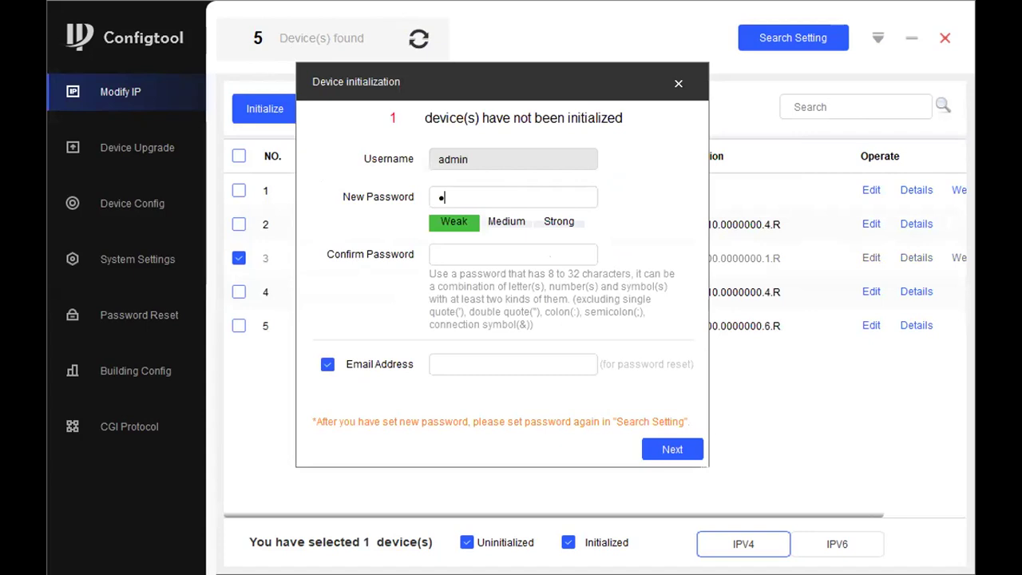
{"action": "type", "text": "dmin123"}
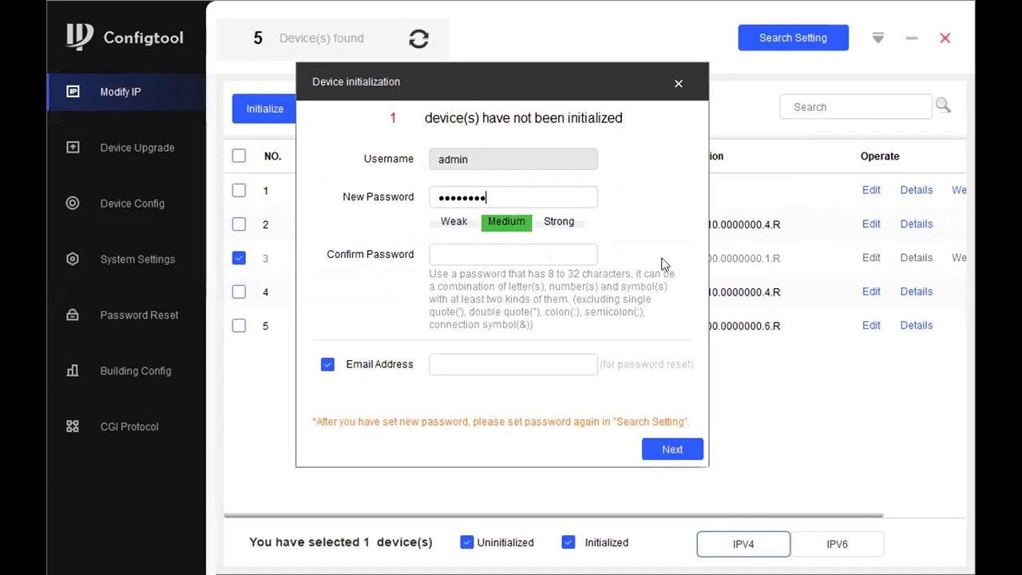
{"action": "left_click", "coordinate": [502, 256]}
{"action": "type", "text": "admin123"}
{"action": "left_click", "coordinate": [325, 359]}
{"action": "left_click", "coordinate": [670, 449]}
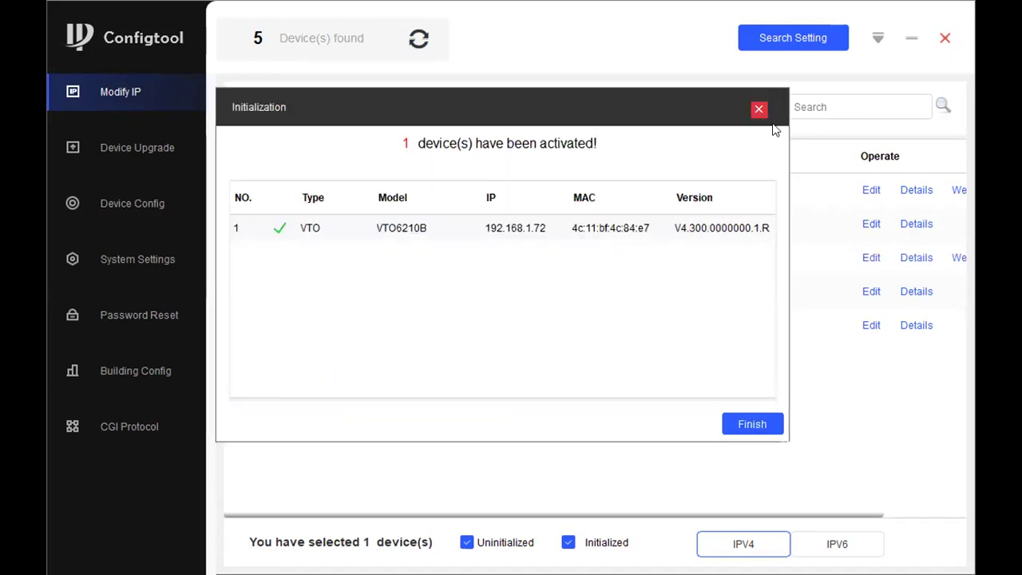
{"action": "left_click", "coordinate": [748, 423]}
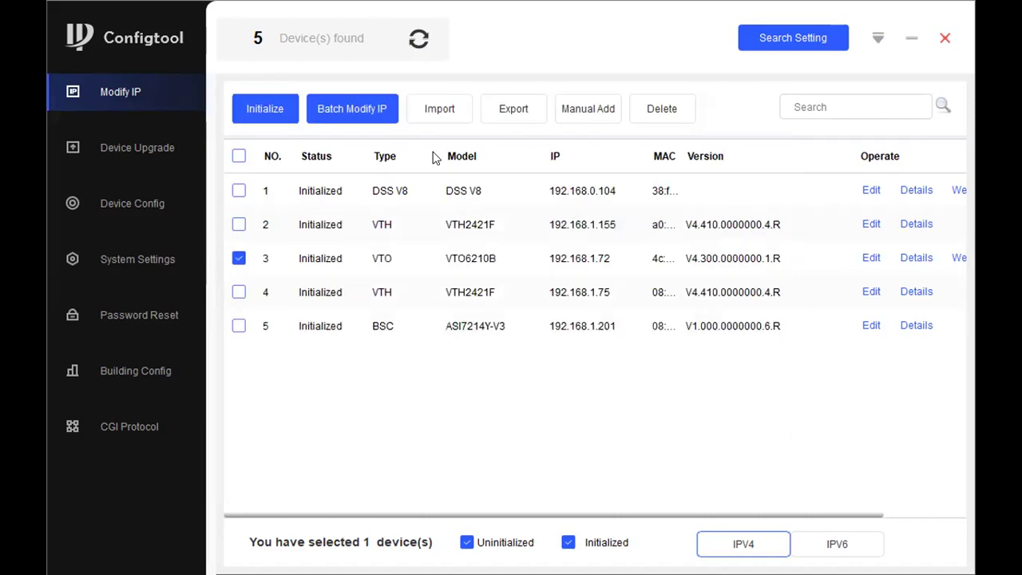
Refresh the list, widen the MAC column to full addresses, and go to Device Config.
{"action": "left_click", "coordinate": [419, 38]}
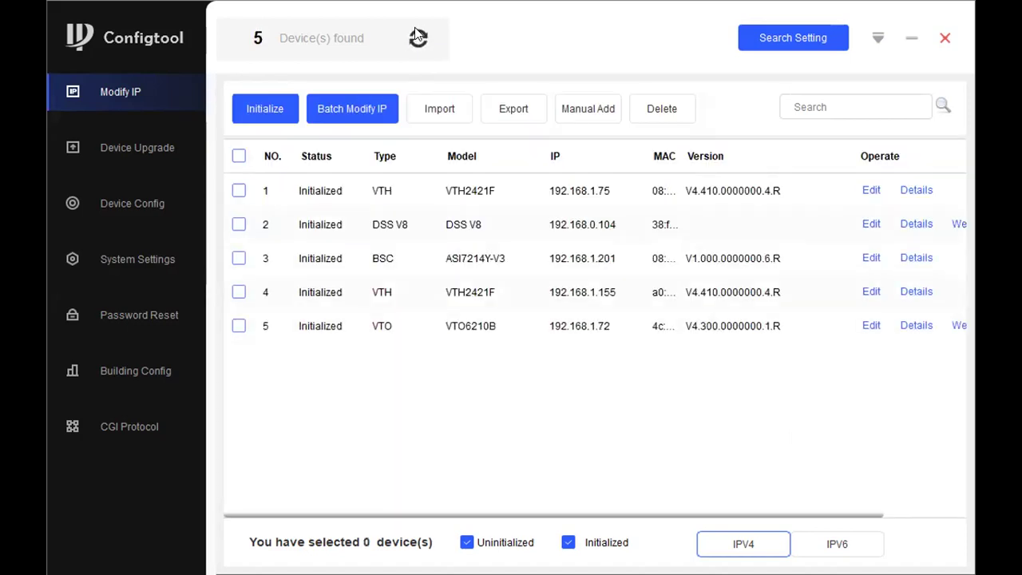
{"action": "left_click_drag", "start_coordinate": [679, 163], "coordinate": [783, 169]}
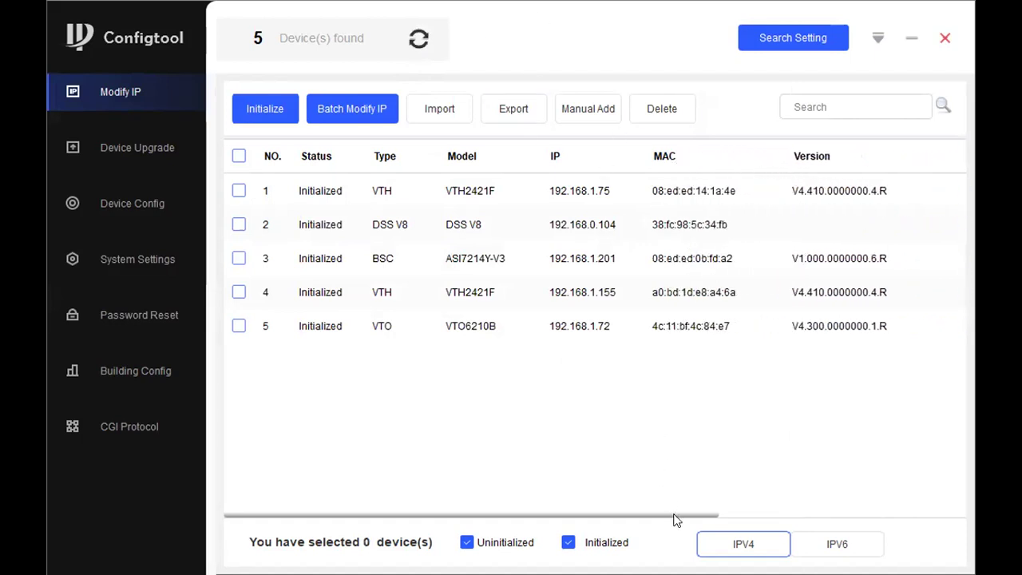
{"action": "left_click_drag", "start_coordinate": [700, 518], "coordinate": [746, 518]}
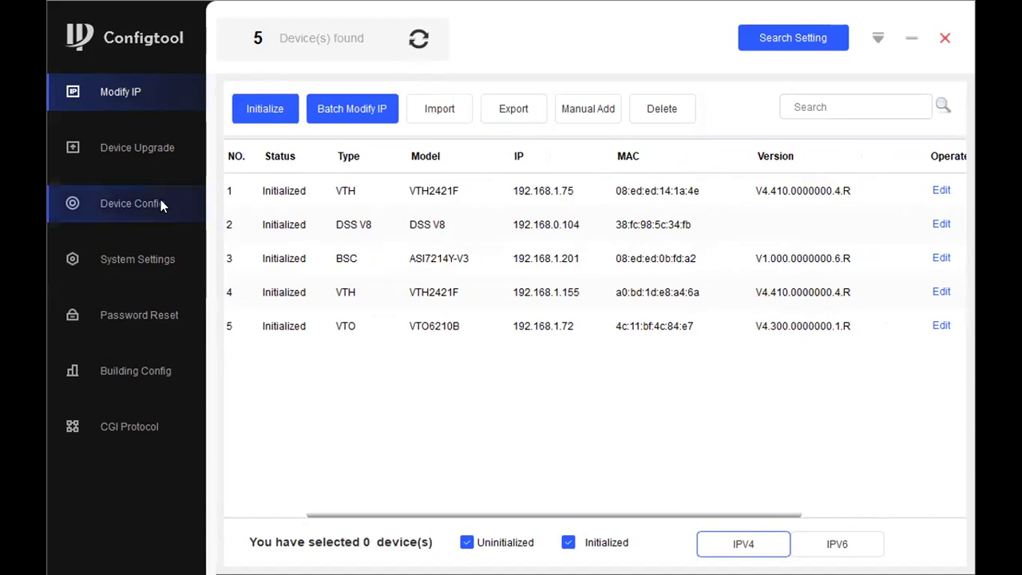
{"action": "left_click", "coordinate": [418, 39]}
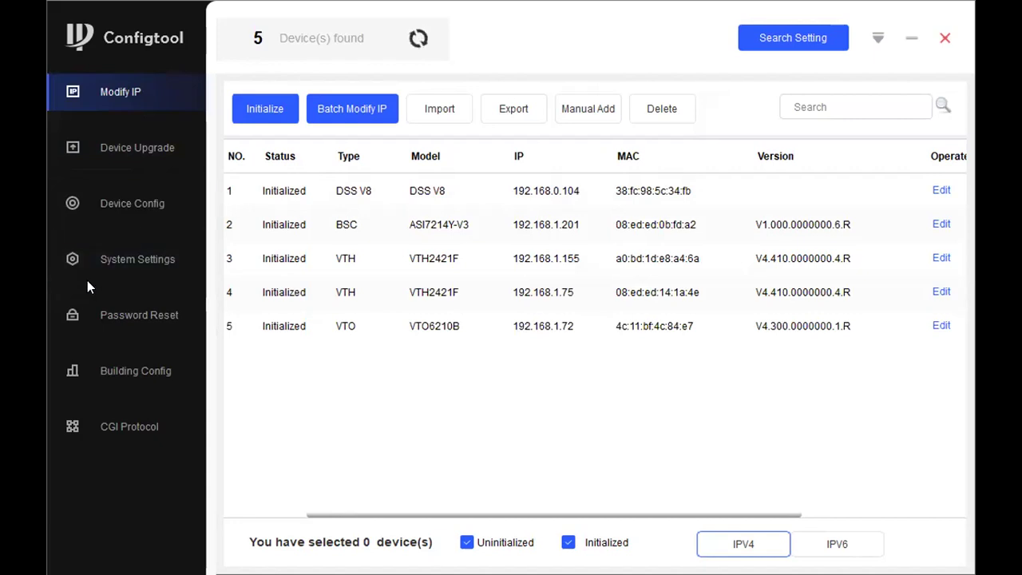
{"action": "left_click", "coordinate": [125, 204]}
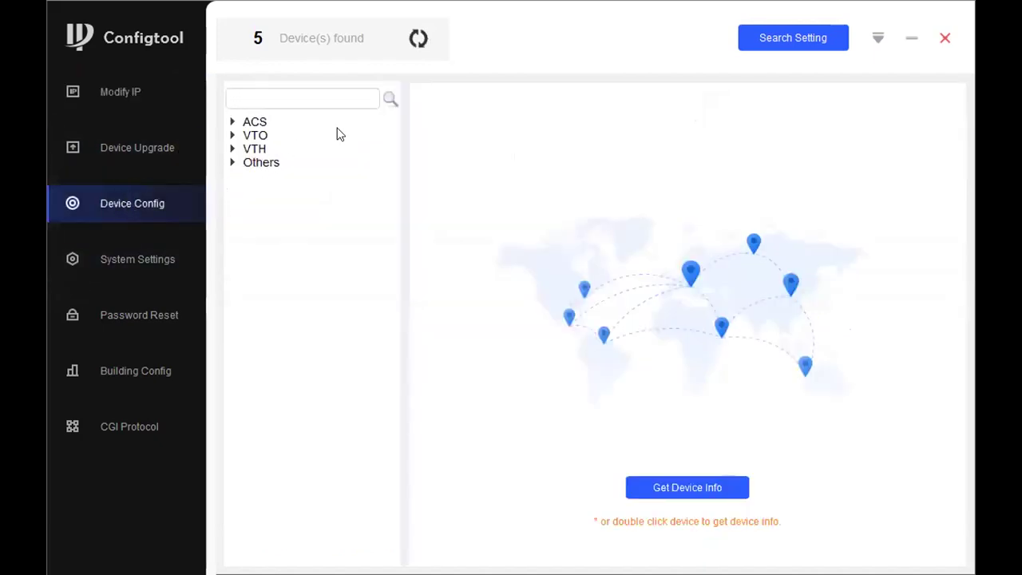
Expand the VTH group and try loading 192.168.1.155's settings, which fails to connect.
{"action": "left_click", "coordinate": [231, 148]}
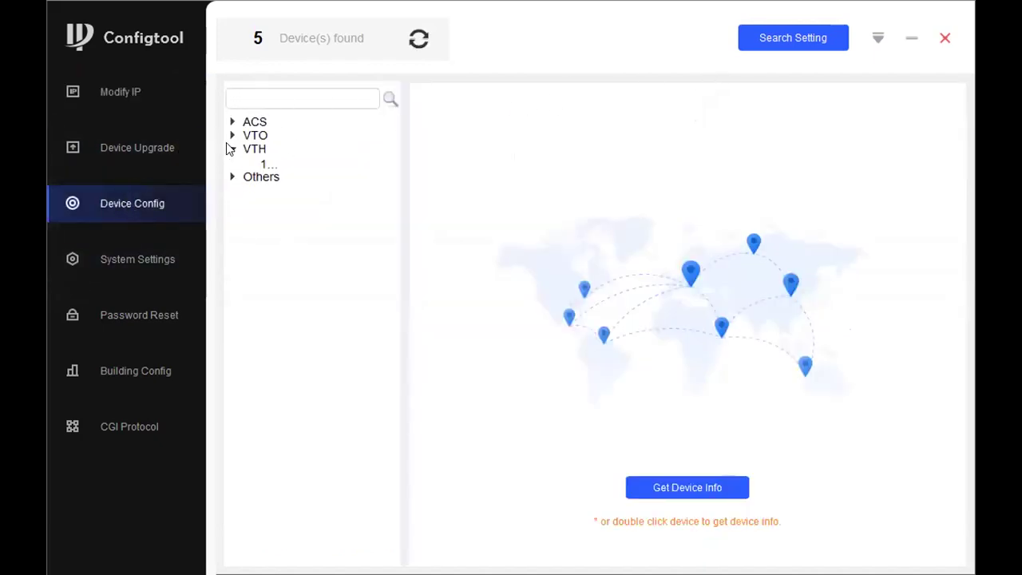
{"action": "double_click", "coordinate": [319, 163]}
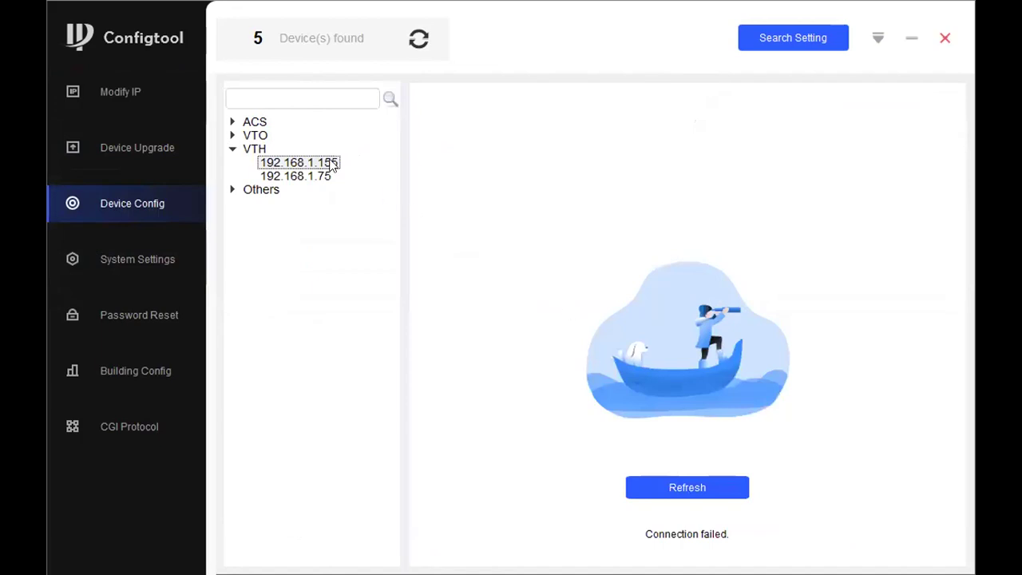
{"action": "double_click", "coordinate": [331, 163]}
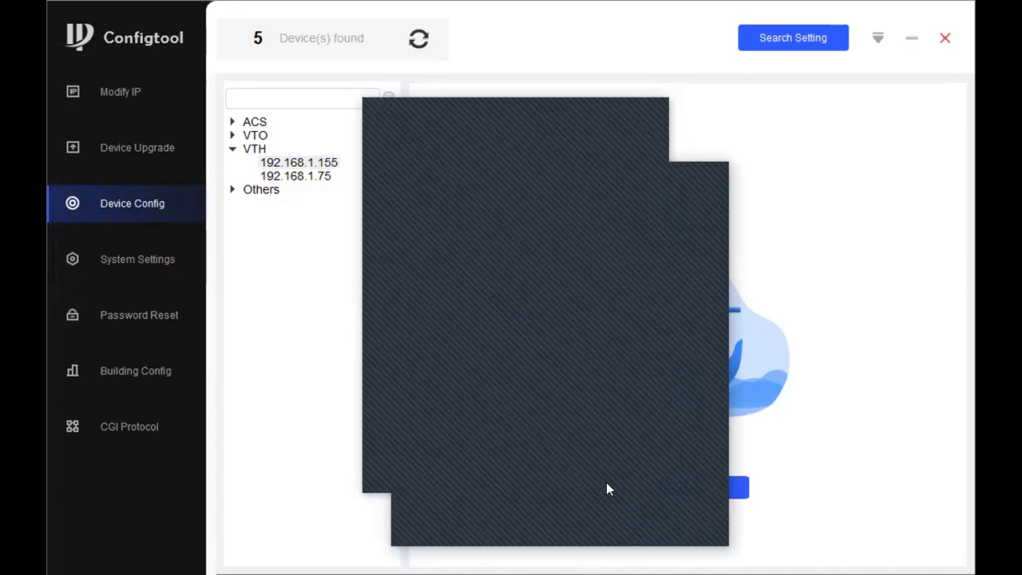
Replace the Search Setting password with the devices' new admin password and rerun the search.
{"action": "left_click", "coordinate": [624, 523]}
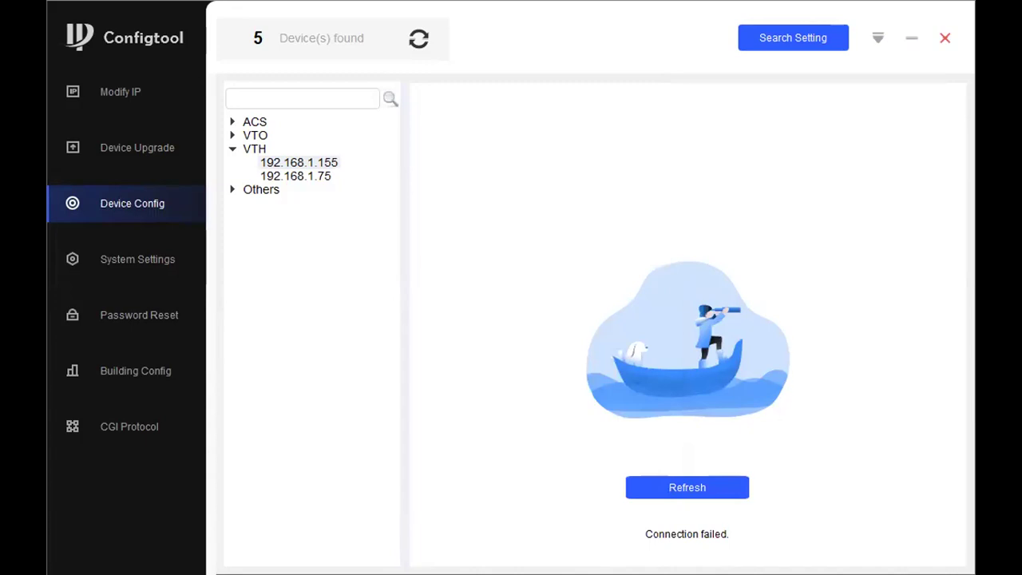
{"action": "left_click", "coordinate": [296, 164]}
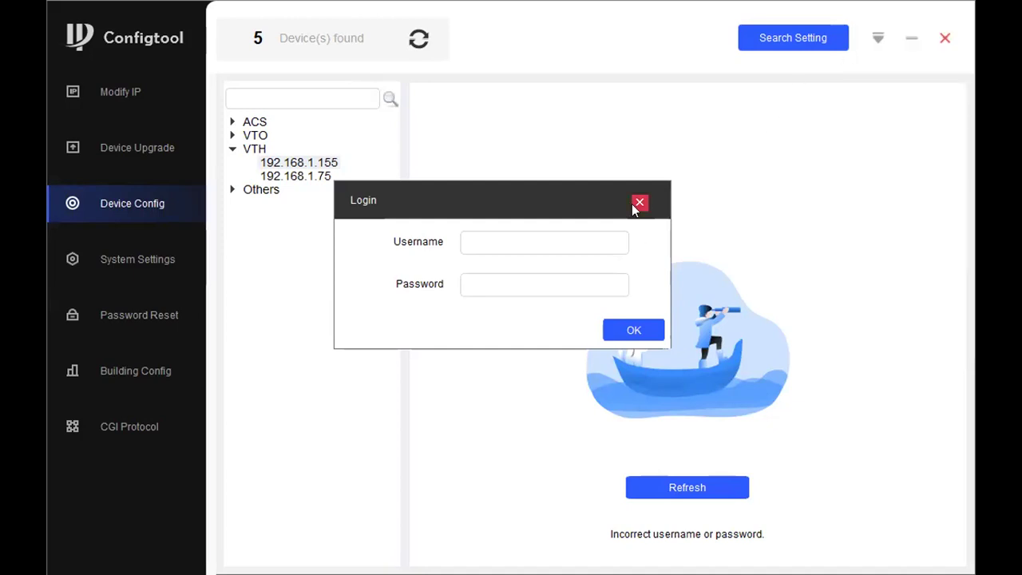
{"action": "left_click", "coordinate": [803, 33]}
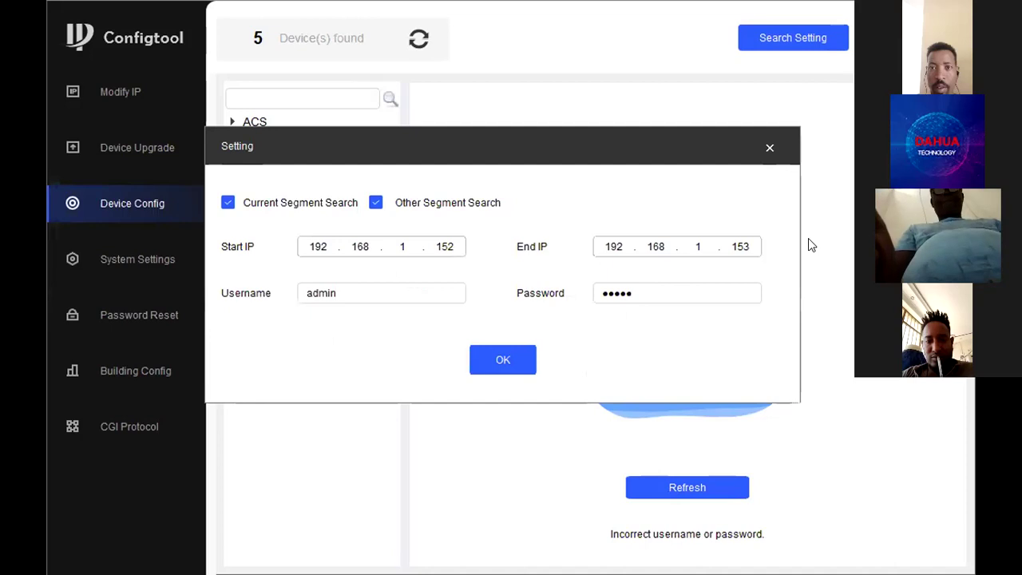
{"action": "left_click_drag", "start_coordinate": [635, 289], "coordinate": [583, 278]}
{"action": "type", "text": "******"}
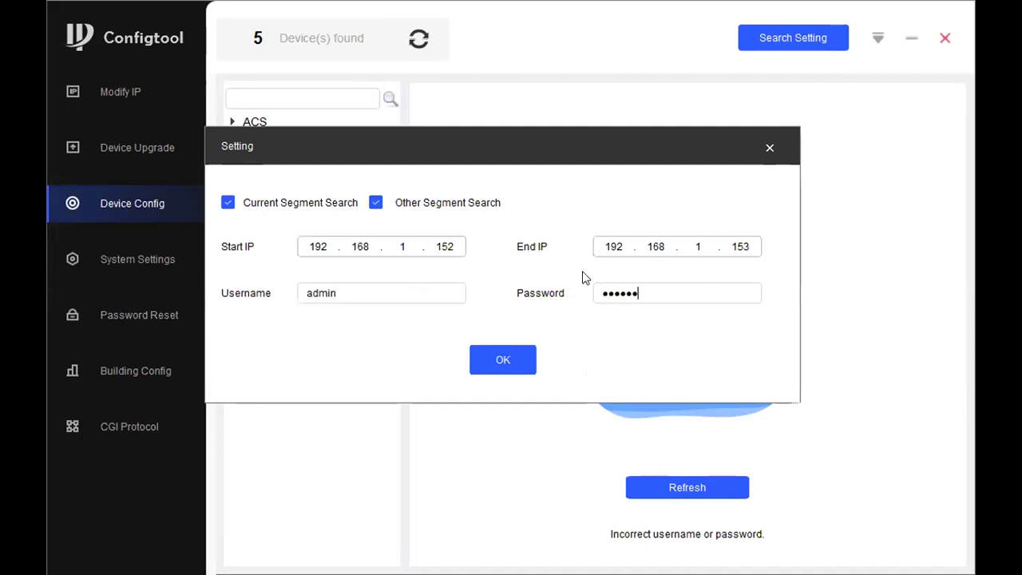
{"action": "left_click", "coordinate": [520, 359]}
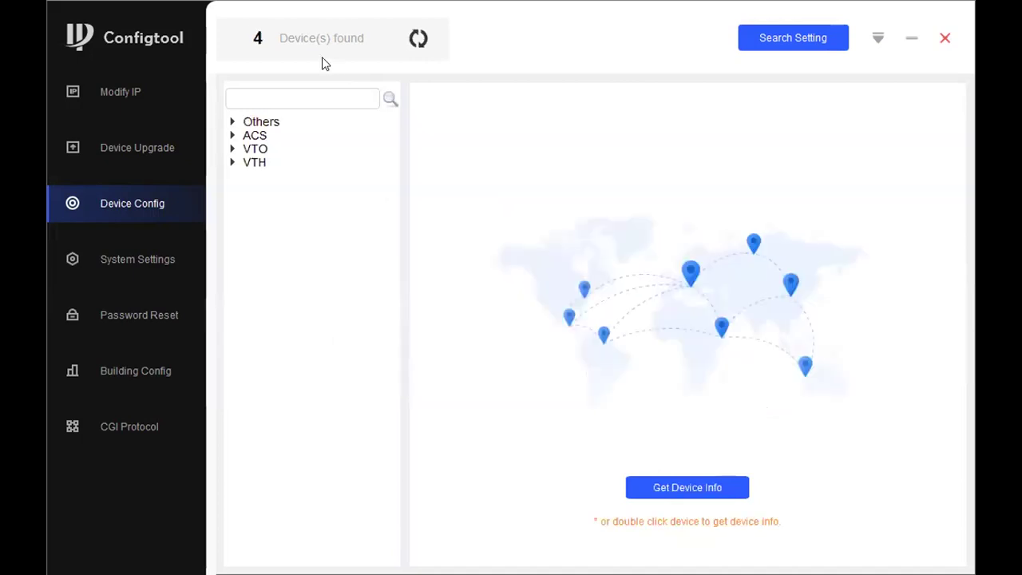
Open the settings of VTH 192.168.1.75, leaving room number 9901#0 unchanged.
{"action": "left_click", "coordinate": [235, 165]}
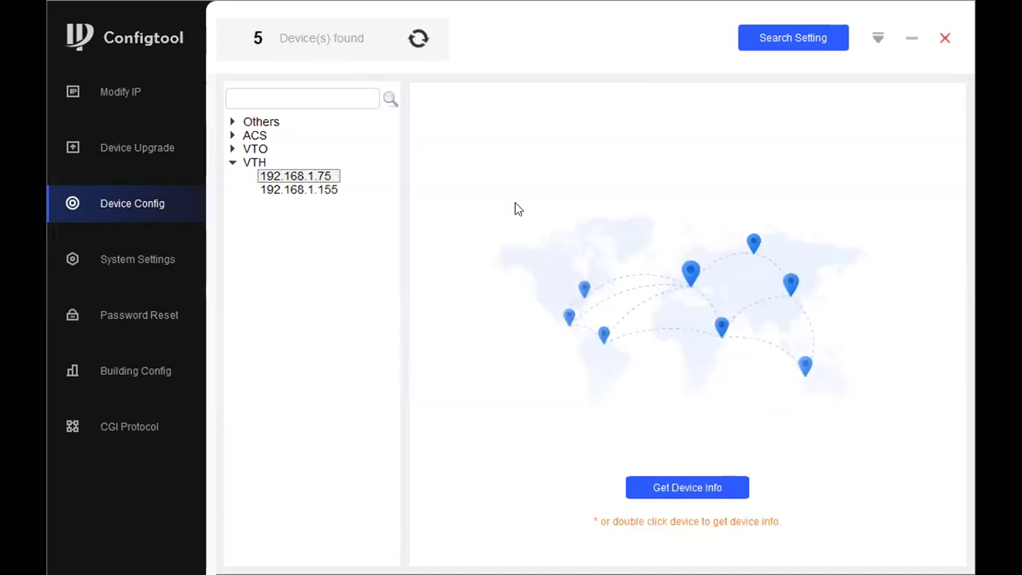
{"action": "double_click", "coordinate": [312, 176]}
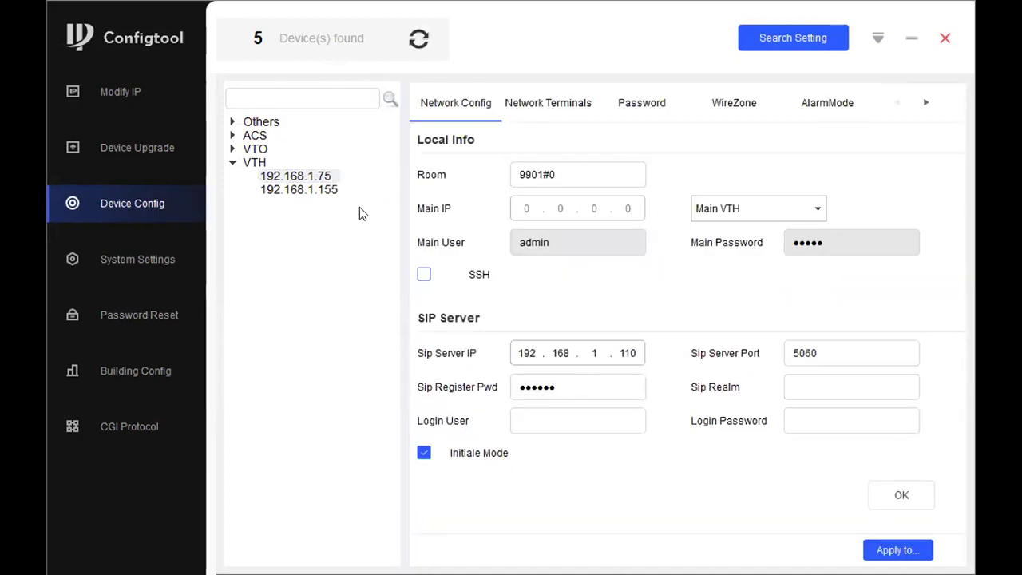
{"action": "left_click_drag", "start_coordinate": [567, 168], "coordinate": [497, 162]}
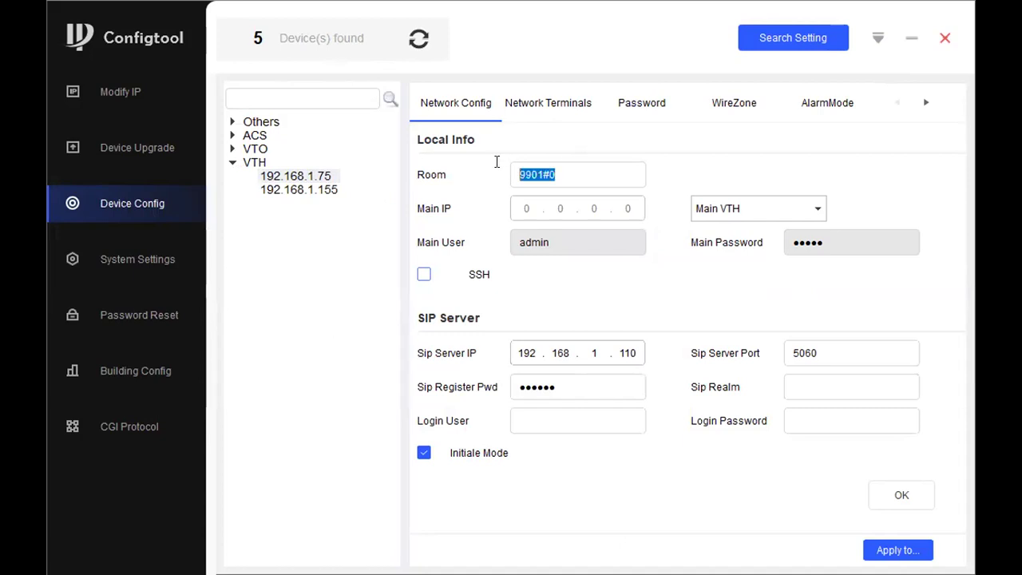
{"action": "left_click", "coordinate": [581, 175]}
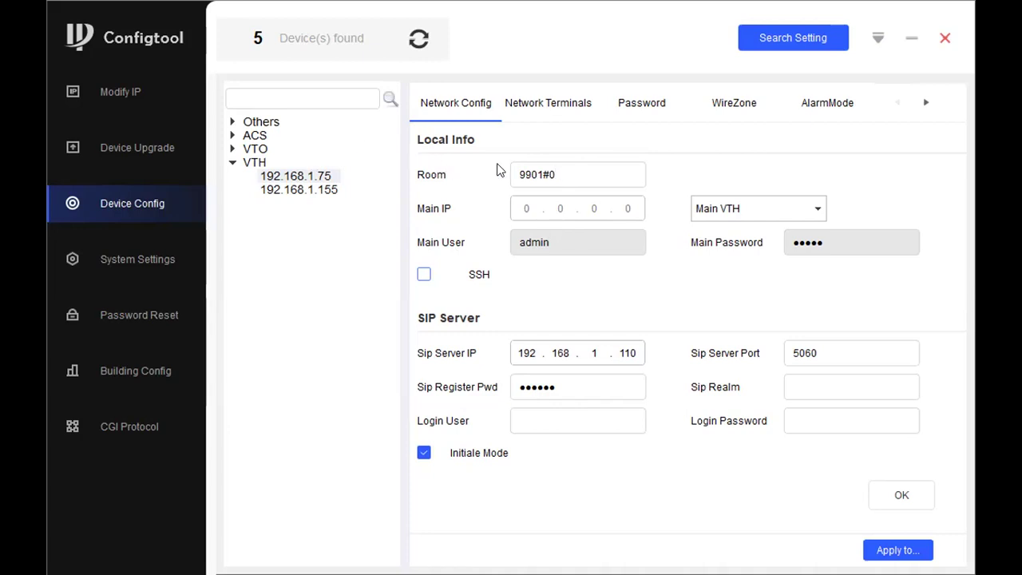
{"action": "left_click", "coordinate": [232, 148]}
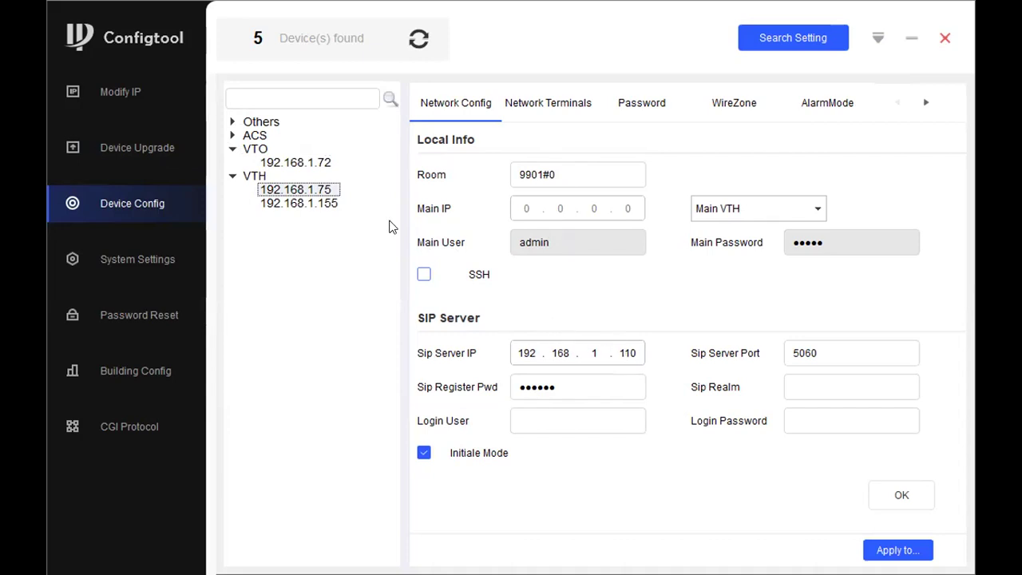
Set SIP server IP 192.168.1.155, realm VDP, login user admin with its password, and save.
{"action": "left_click", "coordinate": [639, 352]}
{"action": "mouse_move", "coordinate": [591, 353]}
{"action": "left_mouse_down"}
{"action": "mouse_move", "coordinate": [487, 302]}
{"action": "mouse_move", "coordinate": [315, 169]}
{"action": "mouse_move", "coordinate": [335, 191]}
{"action": "mouse_move", "coordinate": [308, 193]}
{"action": "mouse_move", "coordinate": [360, 192]}
{"action": "mouse_move", "coordinate": [582, 311]}
{"action": "mouse_move", "coordinate": [627, 347]}
{"action": "mouse_move", "coordinate": [641, 327]}
{"action": "left_mouse_up"}
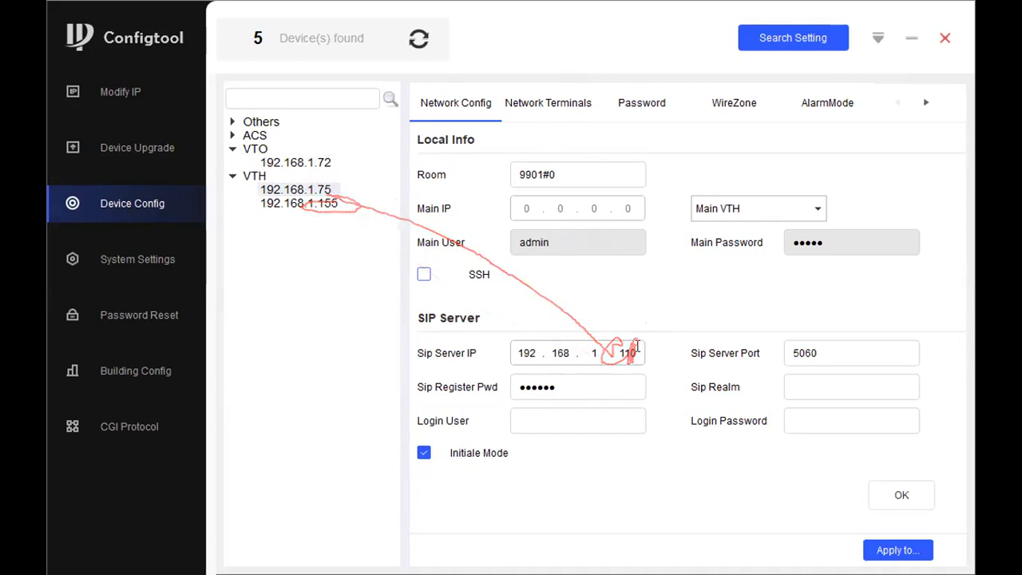
{"action": "double_click", "coordinate": [635, 347]}
{"action": "type", "text": "1"}
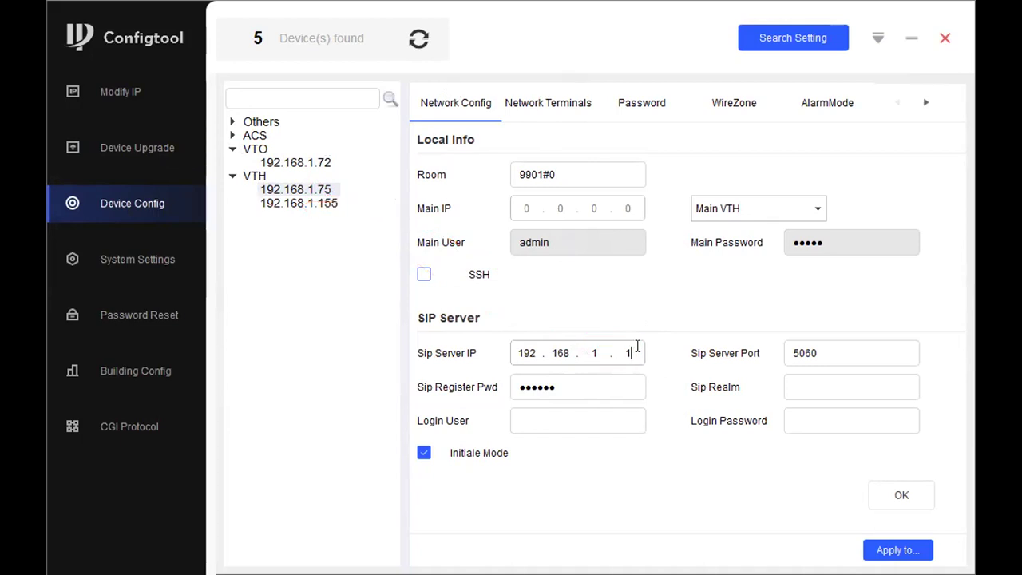
{"action": "type", "text": "55"}
{"action": "left_click", "coordinate": [859, 348]}
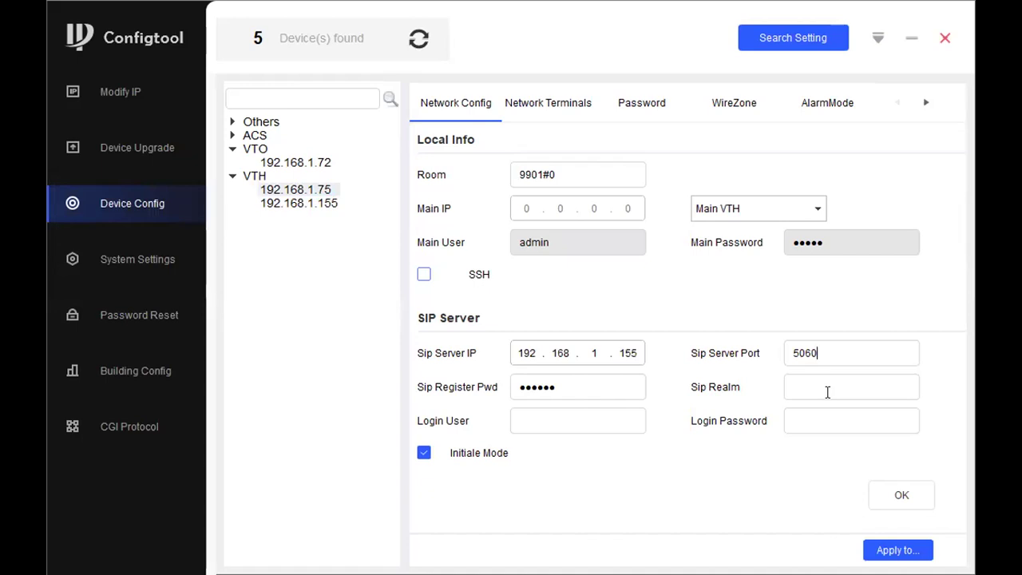
{"action": "left_click", "coordinate": [807, 387]}
{"action": "type", "text": "VDP"}
{"action": "left_click", "coordinate": [567, 418]}
{"action": "type", "text": "admin"}
{"action": "key", "text": "Tab"}
{"action": "type", "text": "admin"}
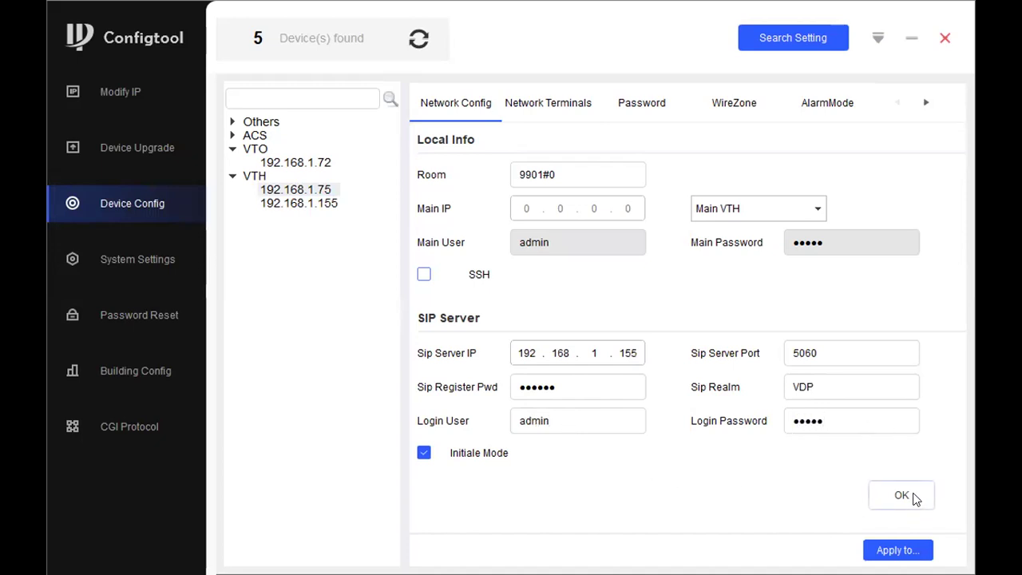
{"action": "left_click", "coordinate": [914, 497]}
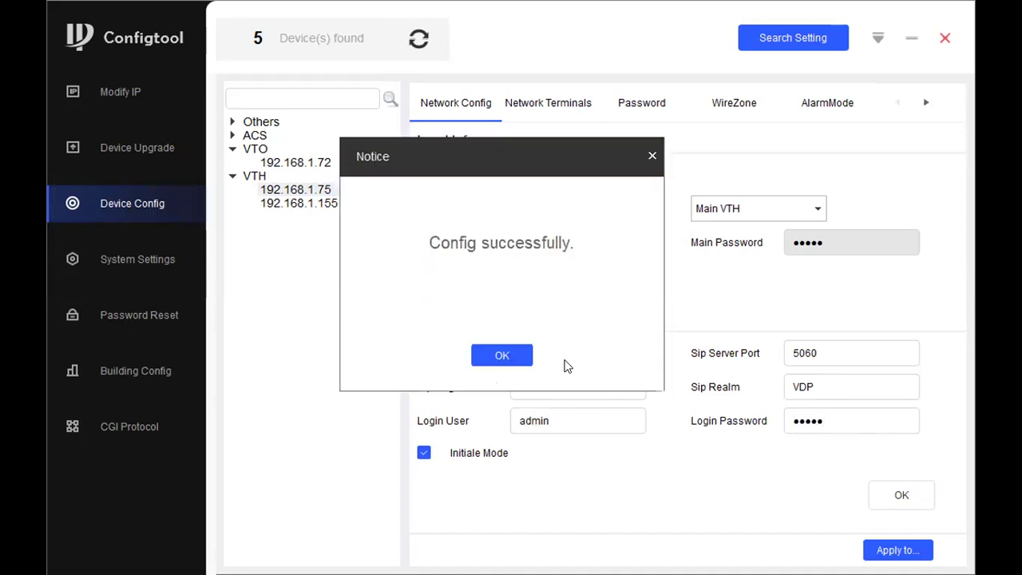
Apply the SIP server settings to both VTH monitors.
{"action": "left_click", "coordinate": [504, 355]}
{"action": "left_click", "coordinate": [892, 550]}
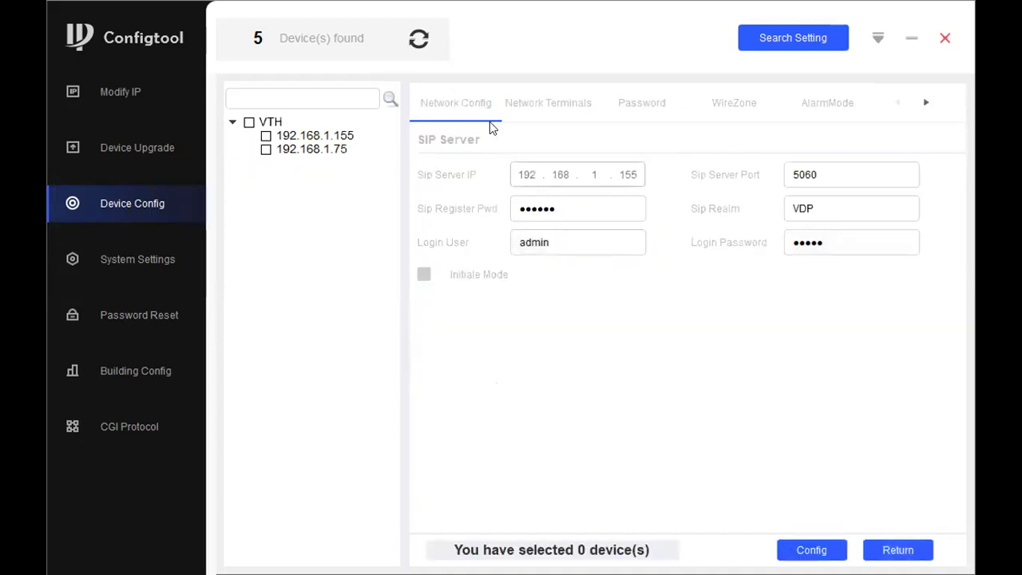
{"action": "left_click", "coordinate": [249, 122]}
{"action": "left_click", "coordinate": [811, 550]}
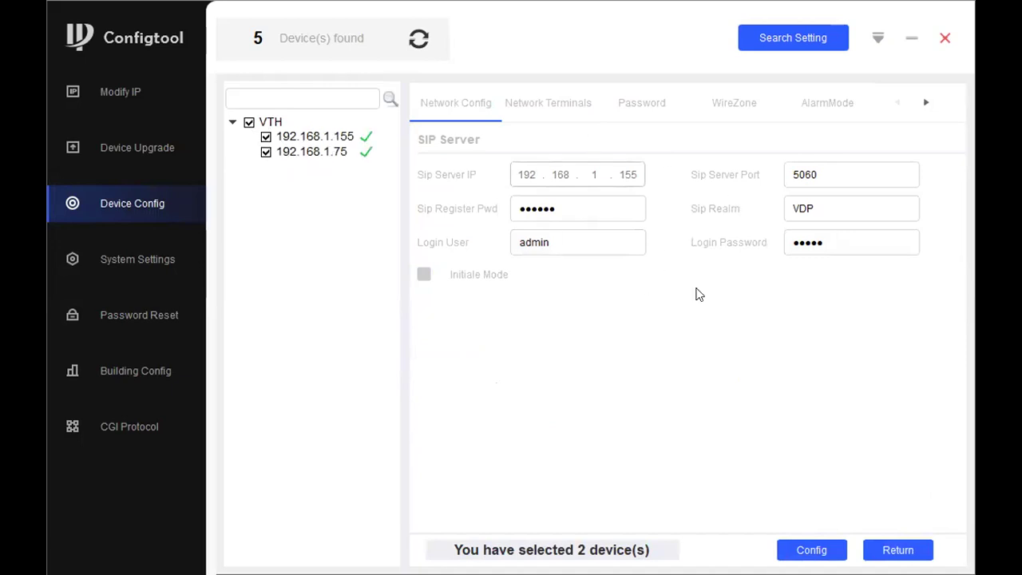
{"action": "left_click", "coordinate": [881, 541]}
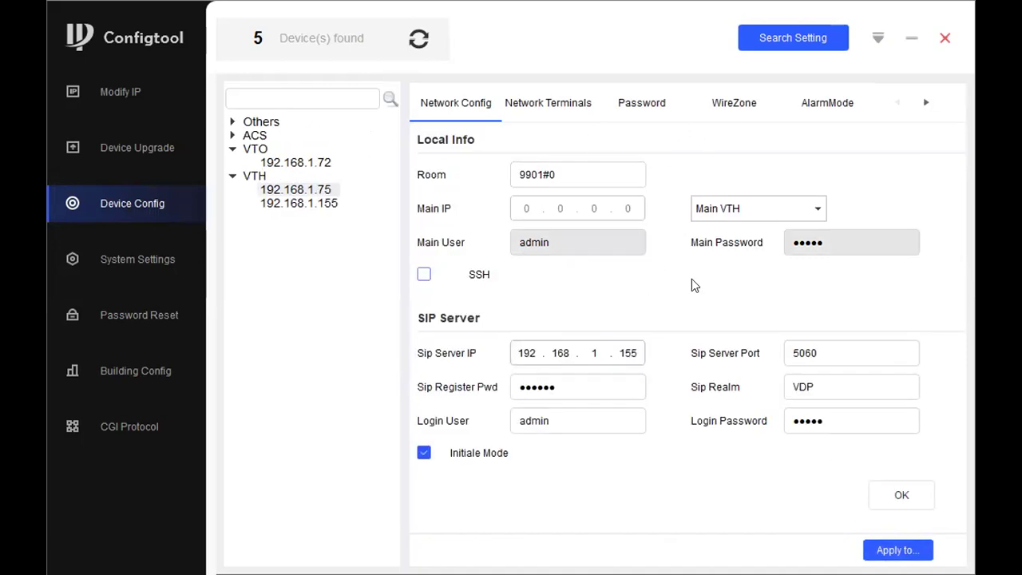
Enable the master VTO, change its IP to 192.168.1.155, re-enter the password and save.
{"action": "left_click", "coordinate": [543, 112]}
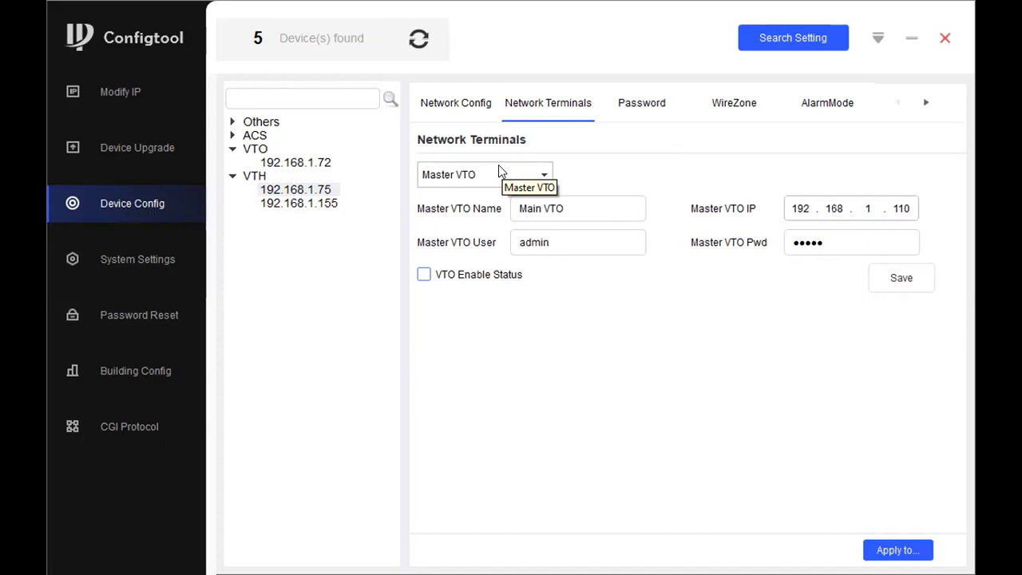
{"action": "left_click", "coordinate": [424, 274]}
{"action": "left_click", "coordinate": [906, 206]}
{"action": "key", "text": "BackSpace"}
{"action": "key", "text": "BackSpace"}
{"action": "type", "text": "55"}
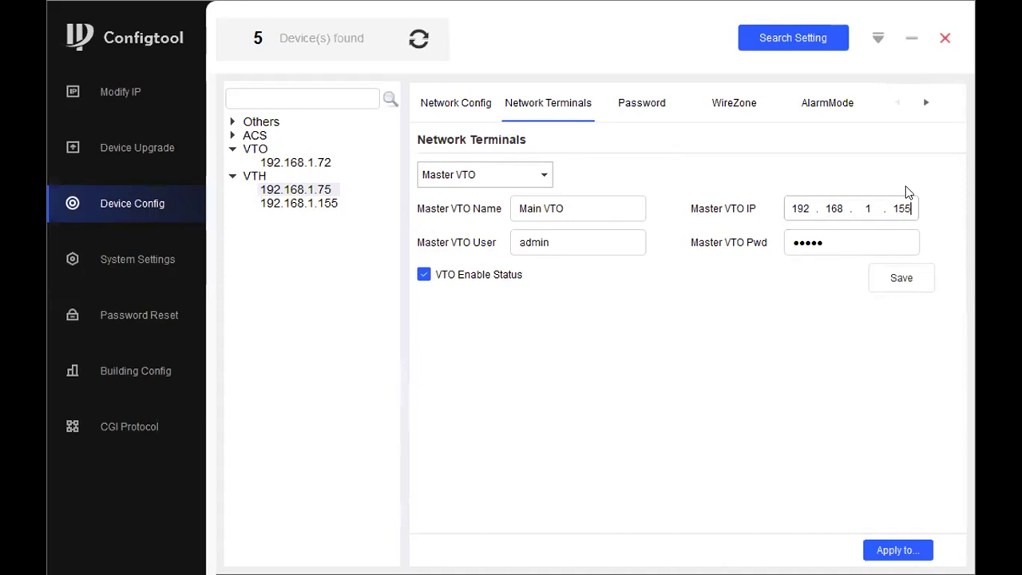
{"action": "key", "text": "Tab"}
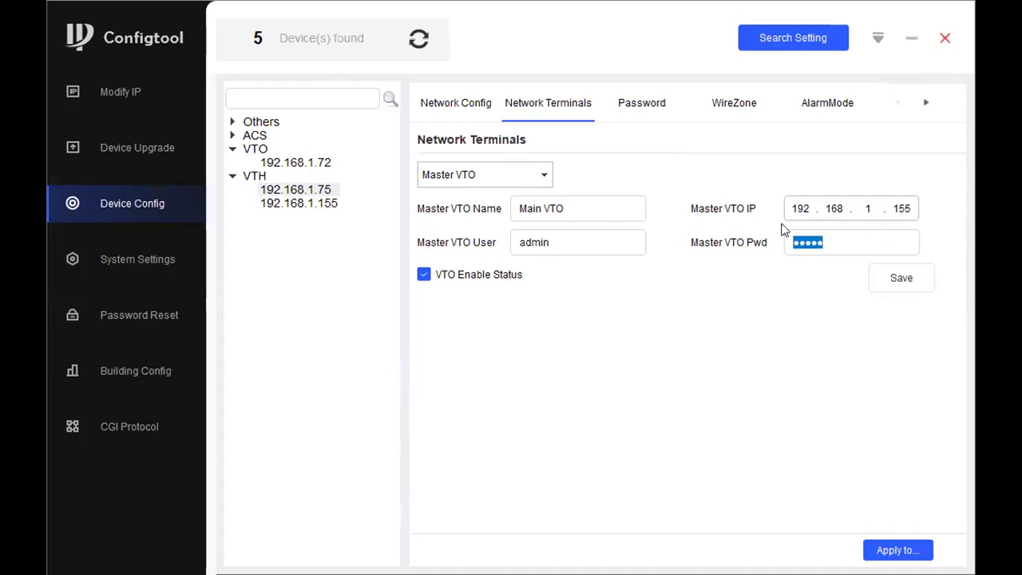
{"action": "type", "text": "admin"}
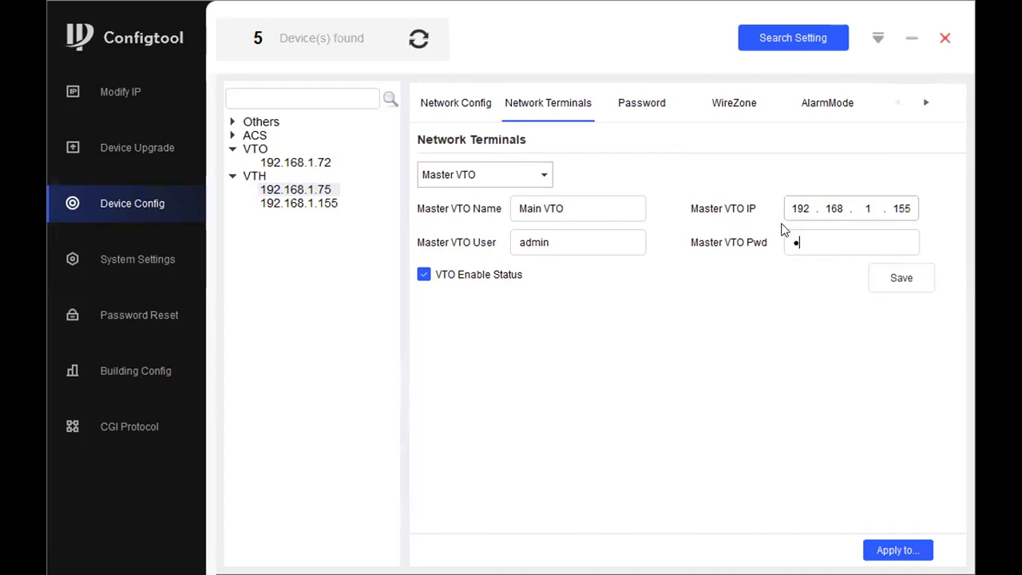
{"action": "type", "text": "123"}
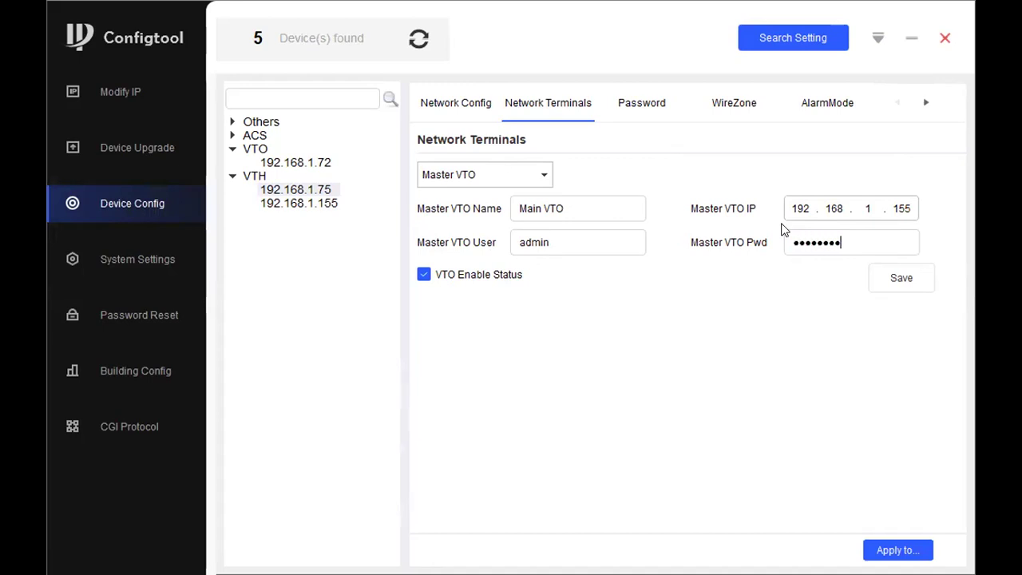
{"action": "left_click", "coordinate": [916, 292]}
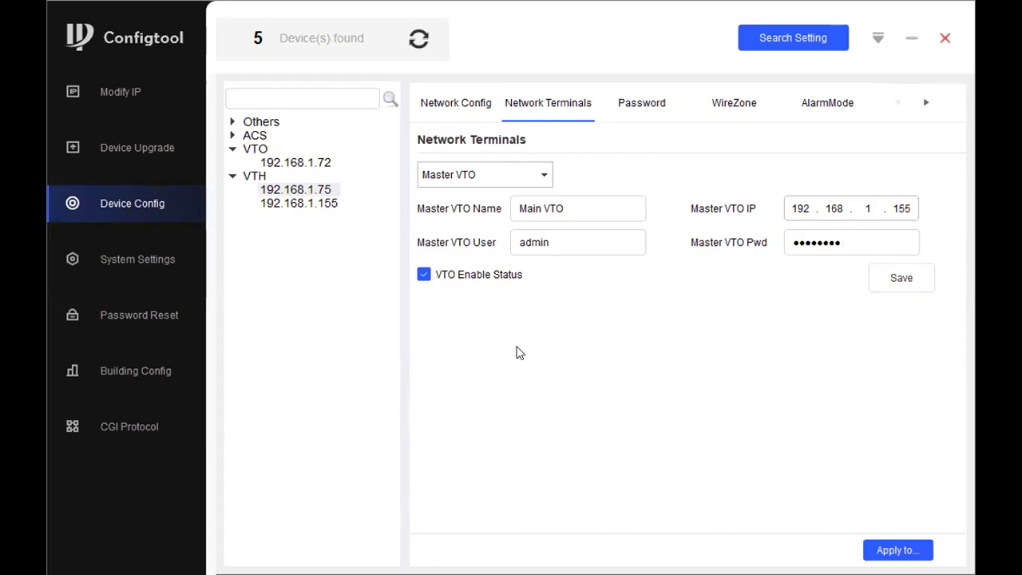
{"action": "left_click", "coordinate": [505, 355]}
Apply the master VTO settings to both VTH monitors.
{"action": "left_click", "coordinate": [898, 549]}
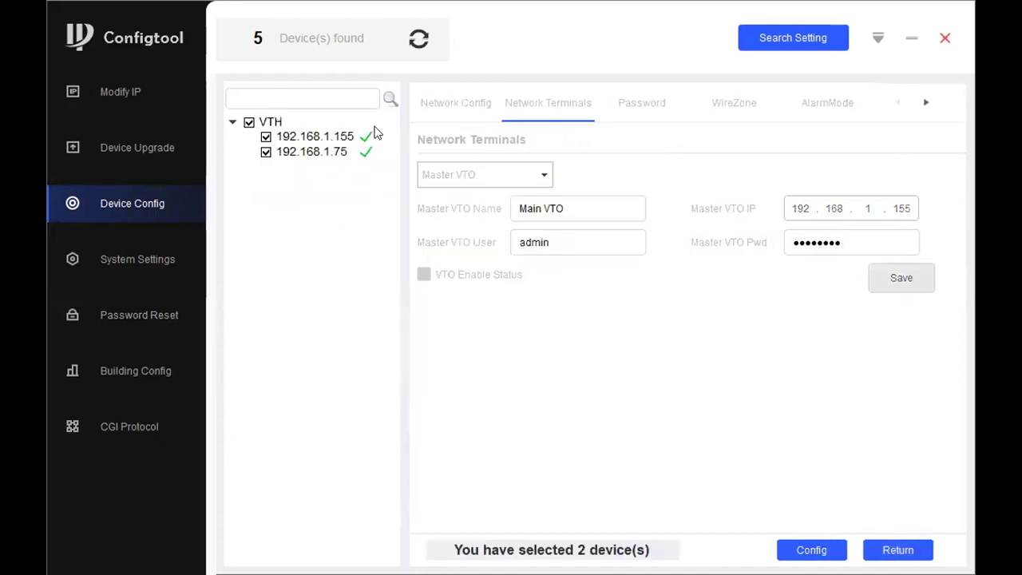
{"action": "left_click", "coordinate": [812, 549]}
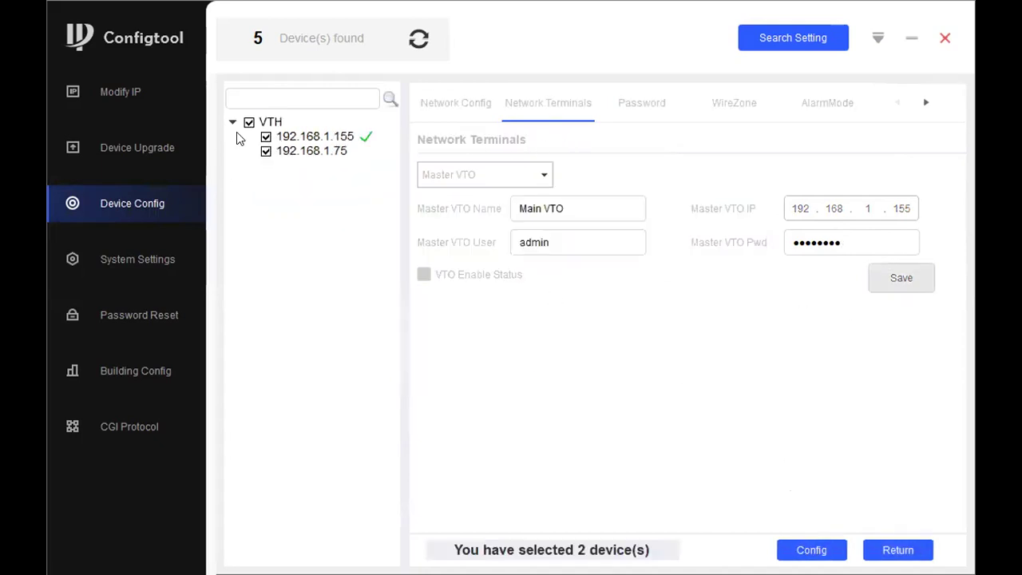
{"action": "left_click", "coordinate": [897, 550]}
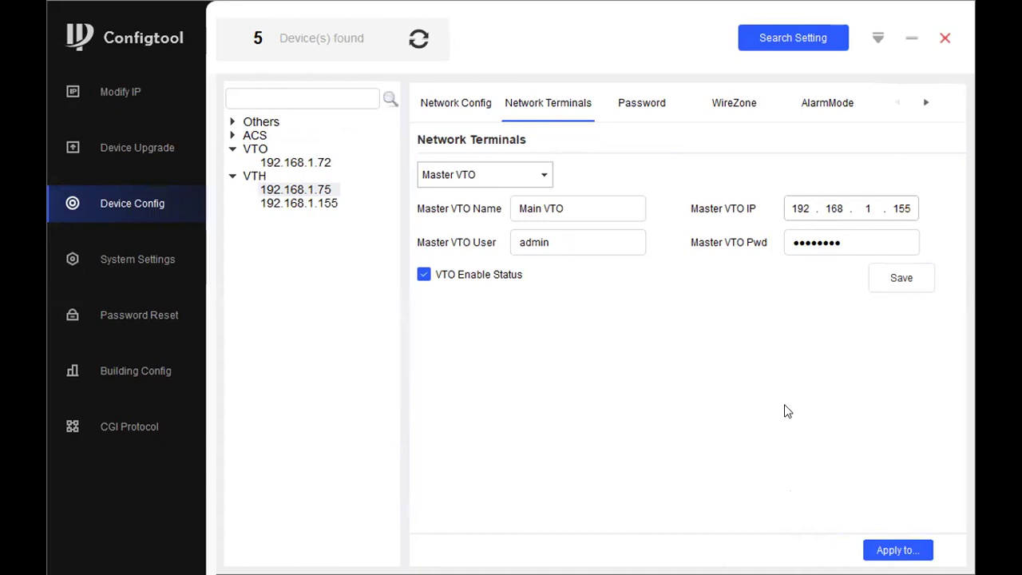
Change the 192.168.1.155 monitor's room number from 9901#0 to 9901#1 and save it.
{"action": "left_click", "coordinate": [297, 204]}
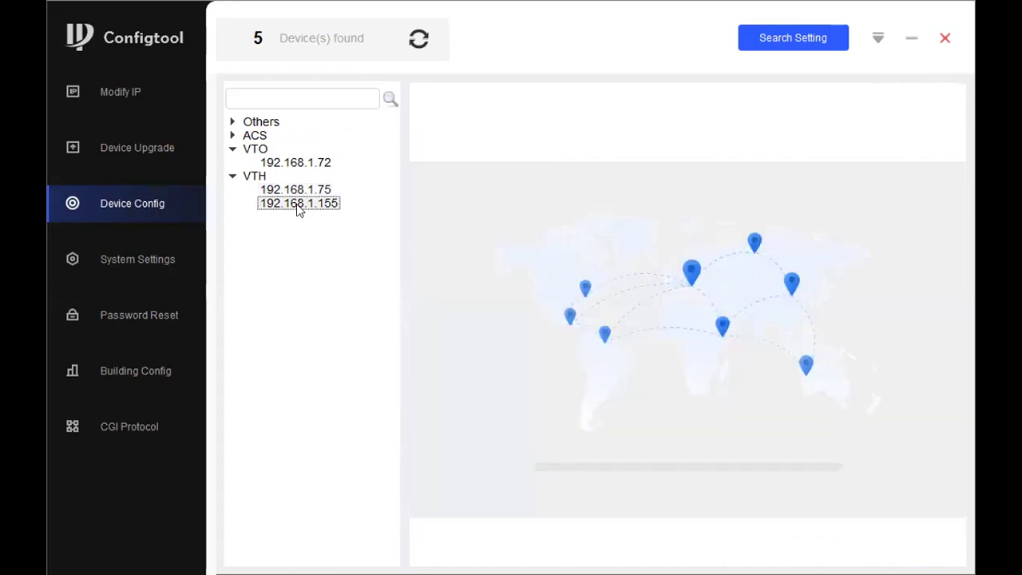
{"action": "left_click", "coordinate": [459, 103]}
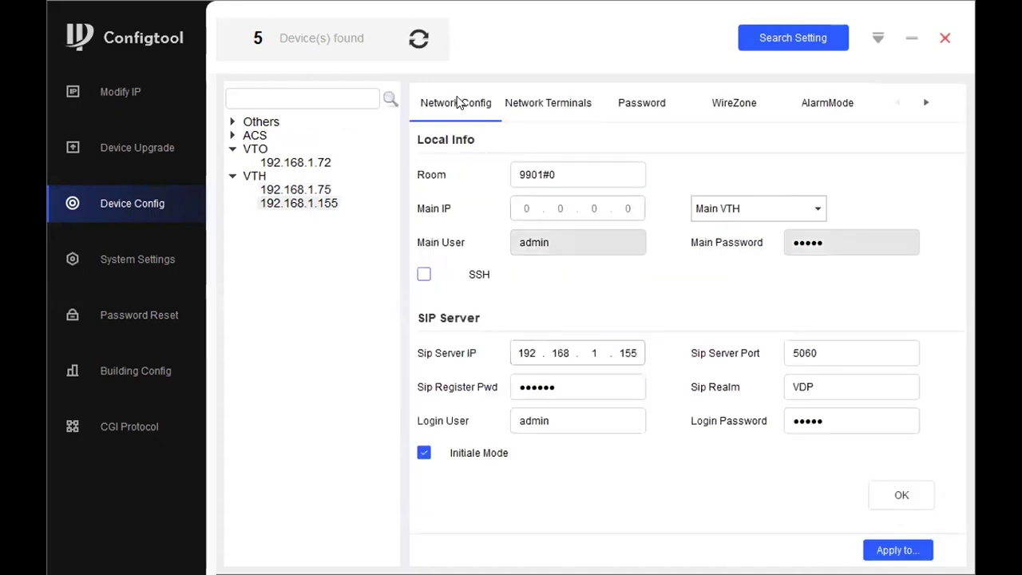
{"action": "left_click", "coordinate": [586, 166]}
{"action": "key", "text": "BackSpace"}
{"action": "type", "text": "1"}
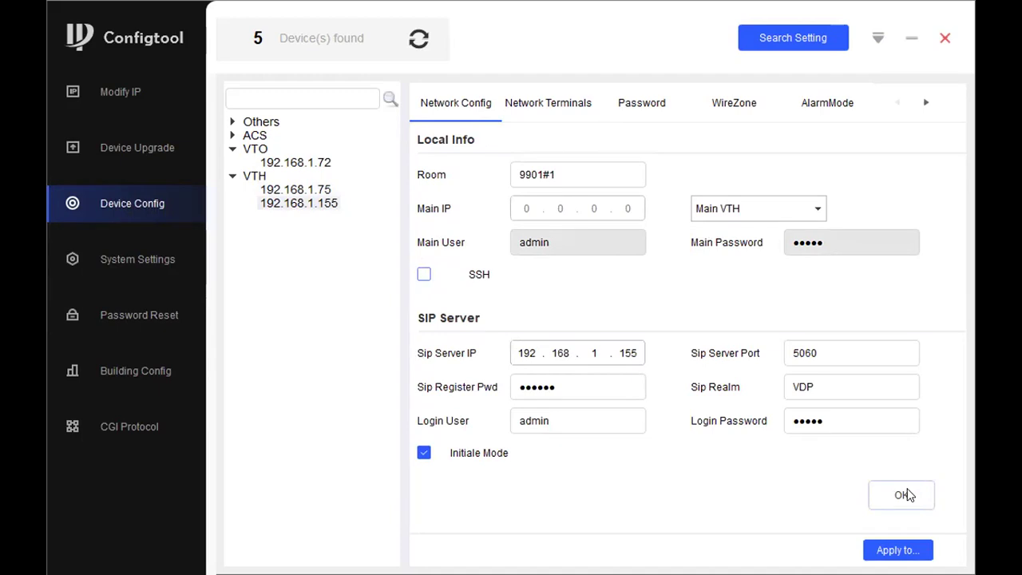
{"action": "left_click", "coordinate": [905, 495]}
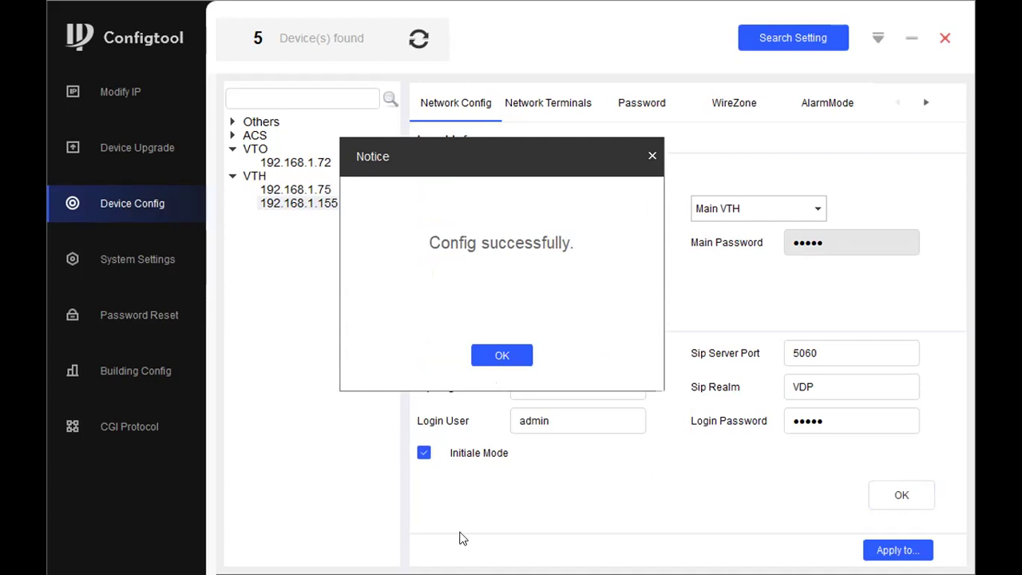
{"action": "left_click", "coordinate": [483, 354]}
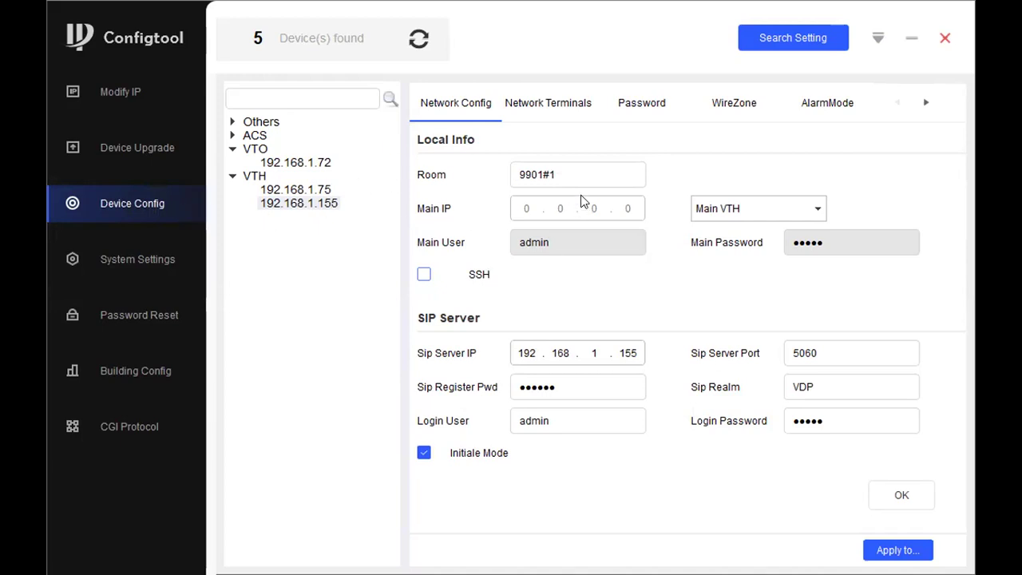
Re-enter the master VTO password, save it, then switch to the Modify IP device list.
{"action": "left_click", "coordinate": [548, 105]}
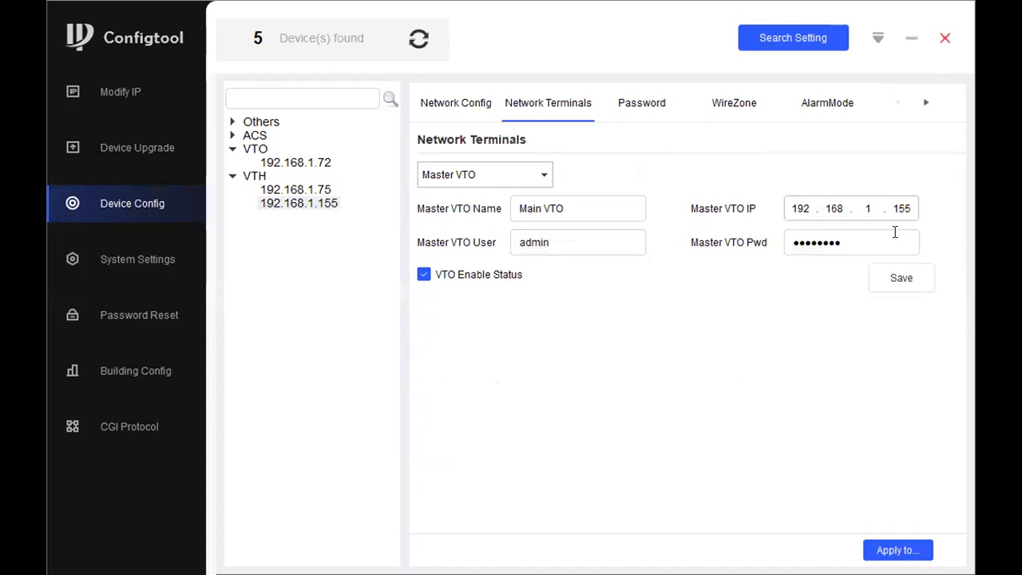
{"action": "double_click", "coordinate": [864, 241]}
{"action": "type", "text": "admin123"}
{"action": "left_click", "coordinate": [883, 280]}
{"action": "left_click", "coordinate": [507, 360]}
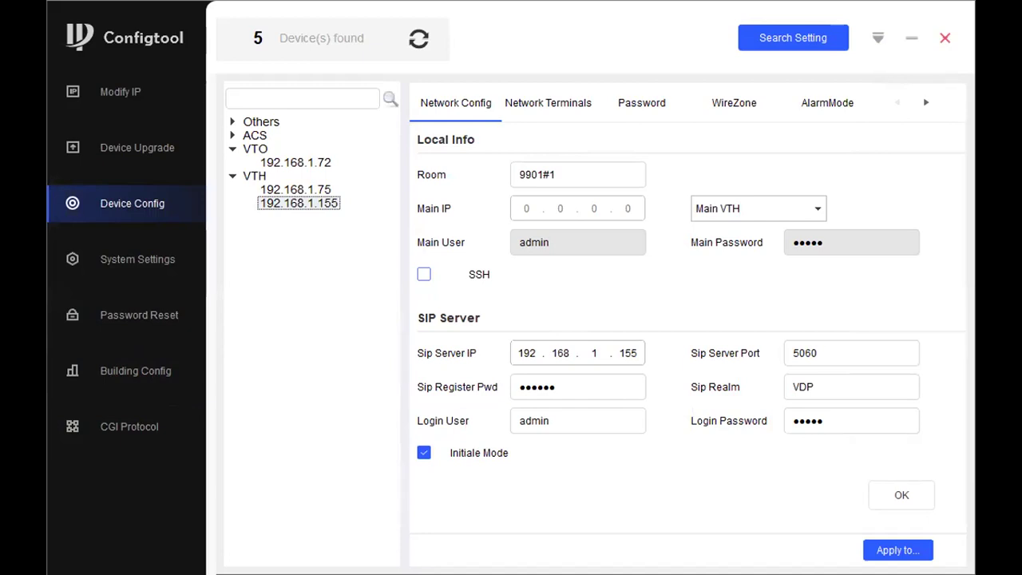
{"action": "left_click", "coordinate": [127, 88]}
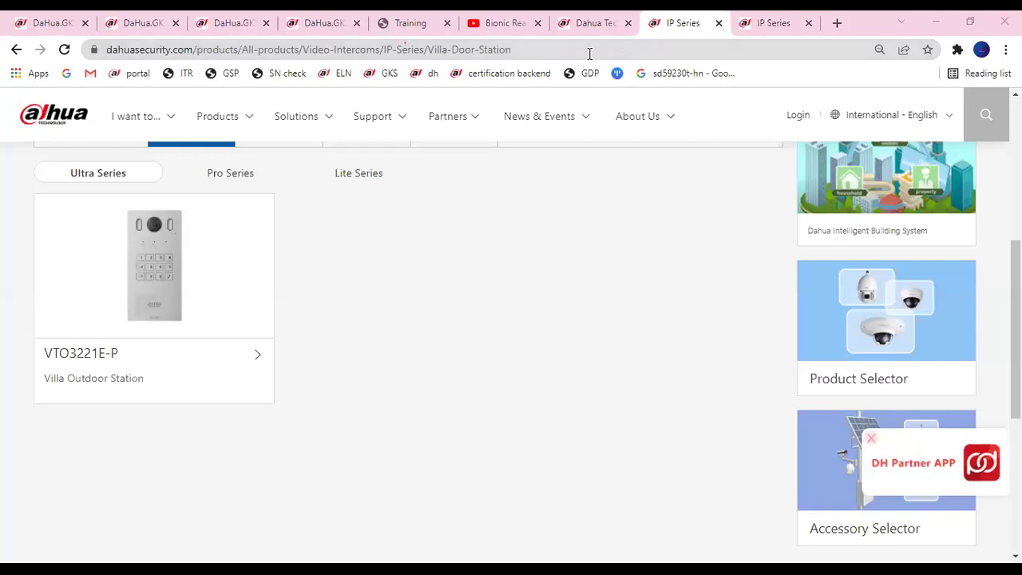
Load 192.168.1.155 in Chrome and reload twice; the connection is refused.
{"action": "left_click", "coordinate": [571, 40]}
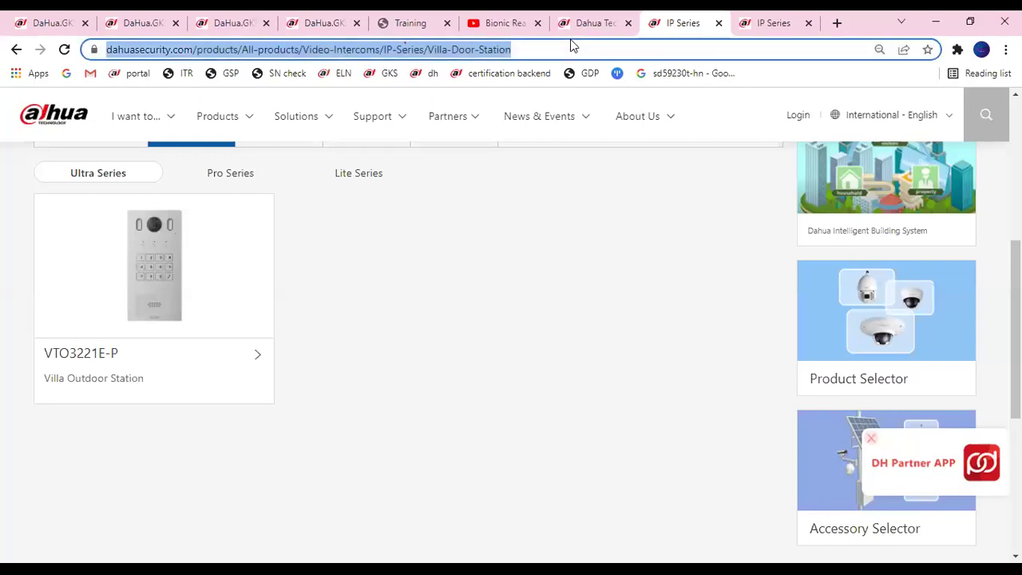
{"action": "type", "text": "192.168.8.1"}
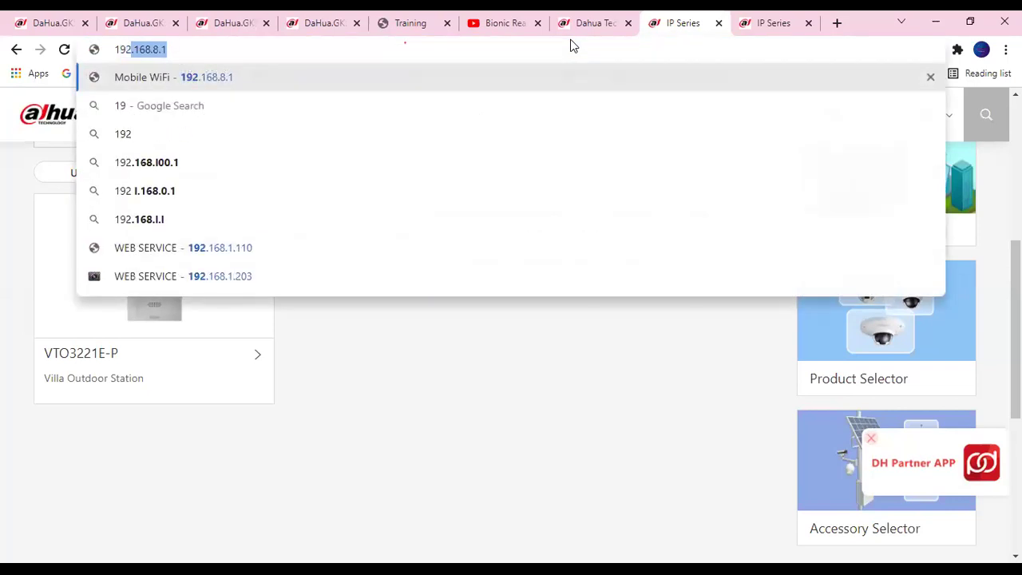
{"action": "key", "text": "BackSpace"}
{"action": "key", "text": "BackSpace"}
{"action": "type", "text": "1.1"}
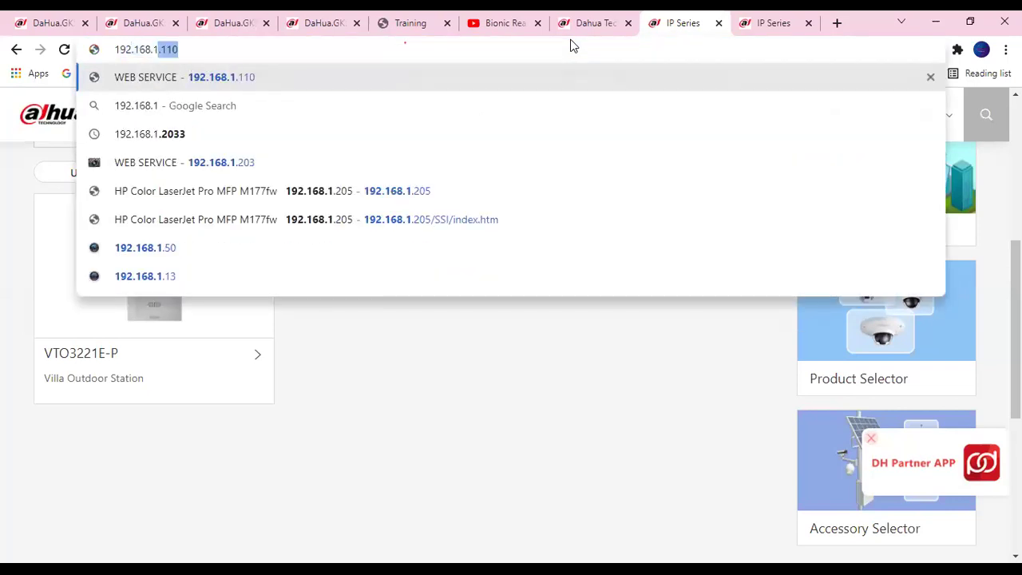
{"action": "type", "text": "55"}
{"action": "key", "text": "Return"}
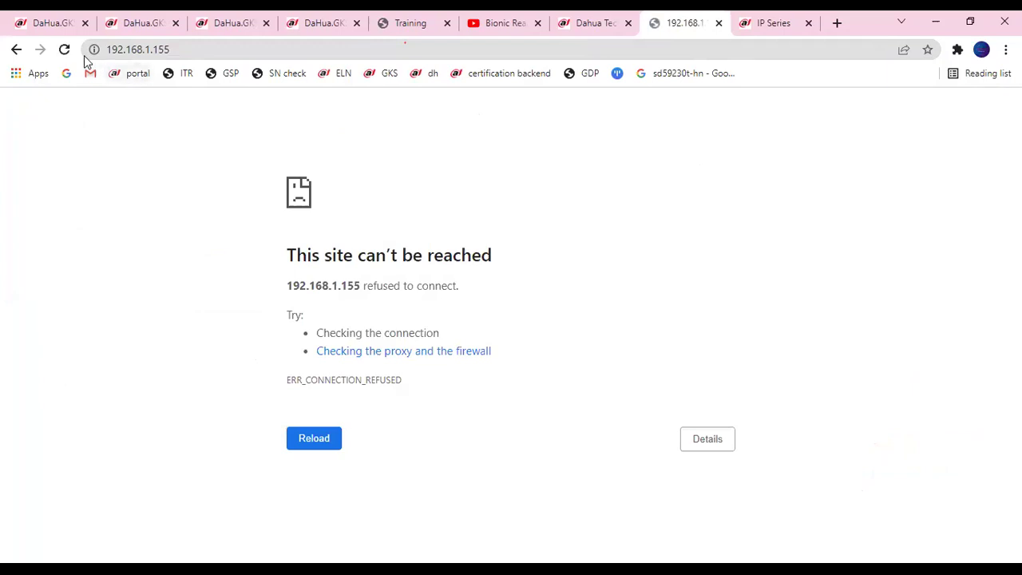
{"action": "left_click", "coordinate": [62, 50]}
{"action": "key", "text": "F5"}
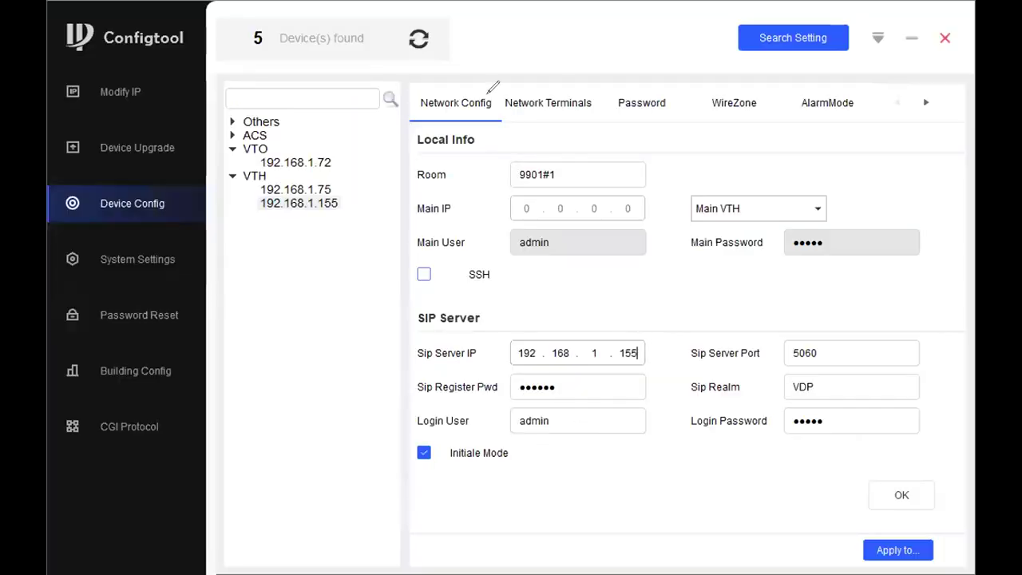
Change the SIP server IP to 192.168.1.72 and save it.
{"action": "key", "text": "BackSpace"}
{"action": "key", "text": "BackSpace"}
{"action": "key", "text": "BackSpace"}
{"action": "type", "text": "72"}
{"action": "left_click", "coordinate": [901, 496]}
{"action": "left_click", "coordinate": [505, 351]}
Apply the SIP server setting to both VTH monitors, 192.168.1.155 and 192.168.1.75.
{"action": "left_click", "coordinate": [898, 550]}
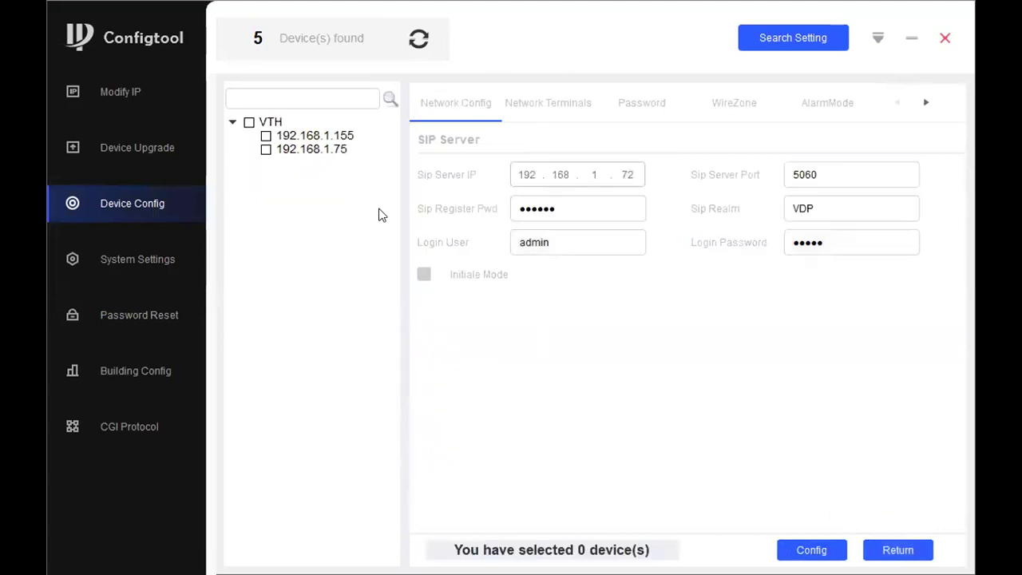
{"action": "left_click", "coordinate": [249, 122]}
{"action": "left_click", "coordinate": [811, 551]}
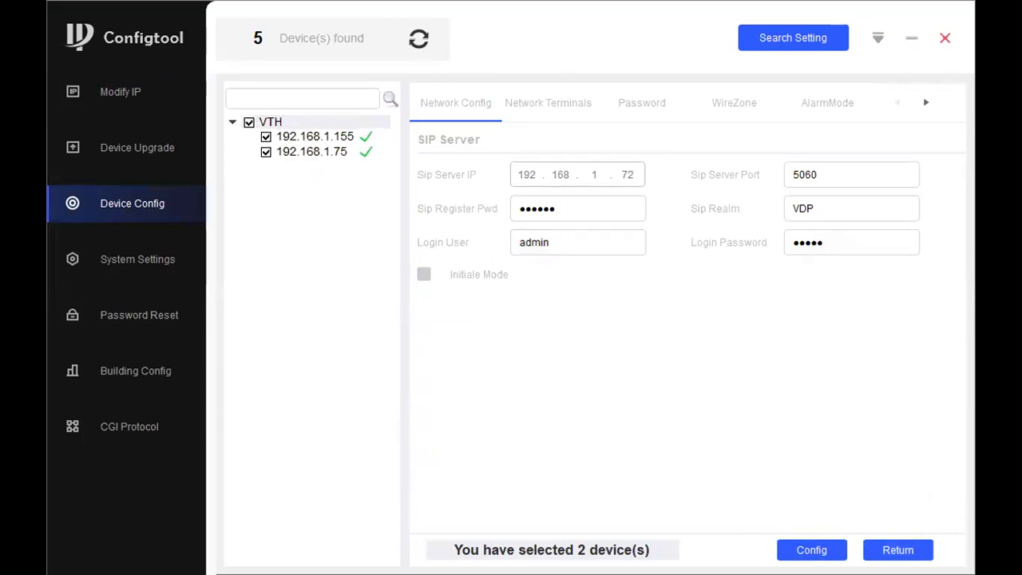
{"action": "left_click", "coordinate": [567, 112]}
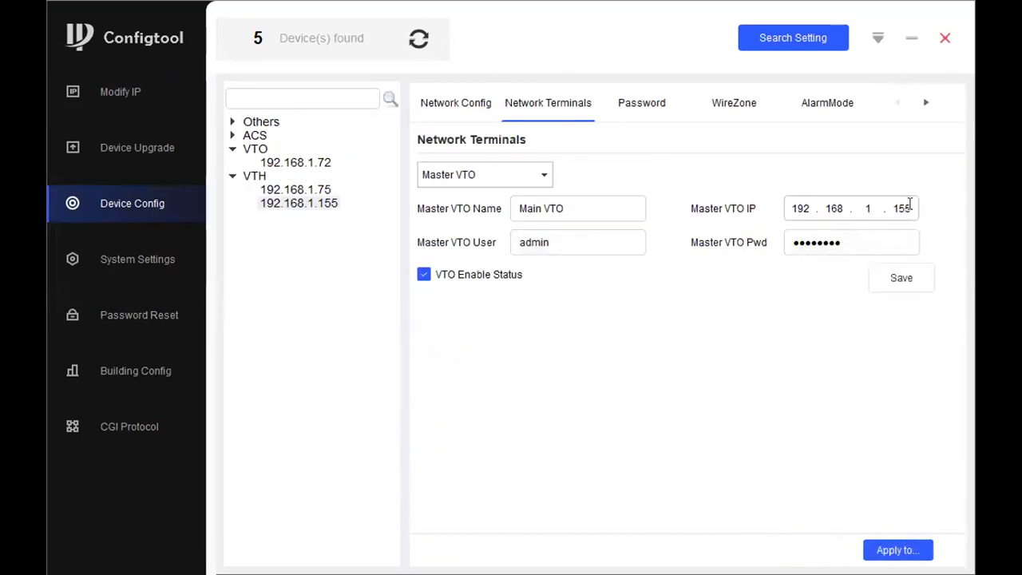
Change the master VTO IP to 192.168.1.72 and save it.
{"action": "key", "text": "BackSpace"}
{"action": "key", "text": "BackSpace"}
{"action": "key", "text": "BackSpace"}
{"action": "type", "text": "72"}
{"action": "left_click", "coordinate": [907, 291]}
{"action": "left_click", "coordinate": [522, 361]}
Apply the new master VTO settings to both VTH monitors.
{"action": "left_click", "coordinate": [898, 549]}
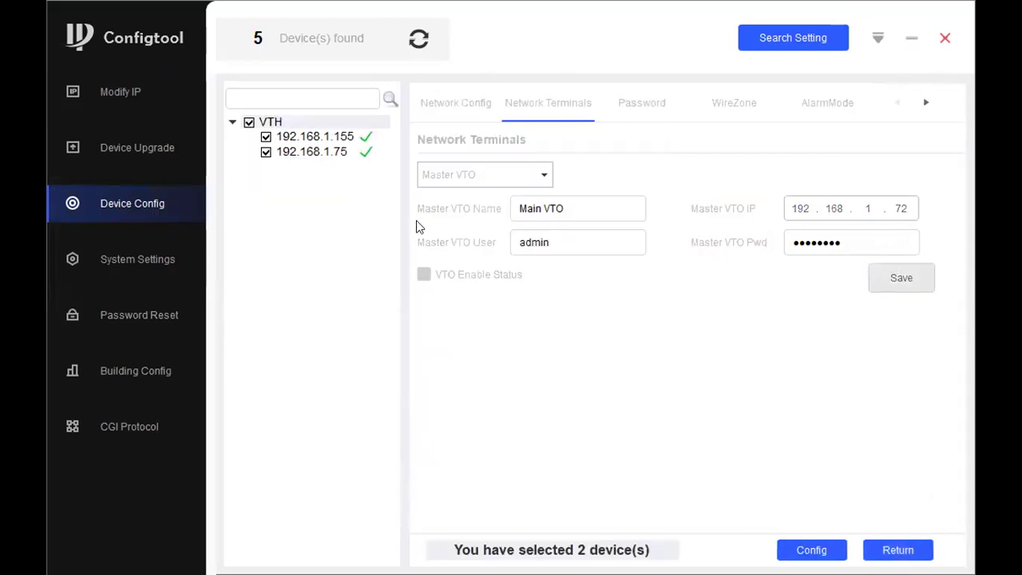
{"action": "left_click", "coordinate": [811, 550]}
{"action": "left_click", "coordinate": [806, 549]}
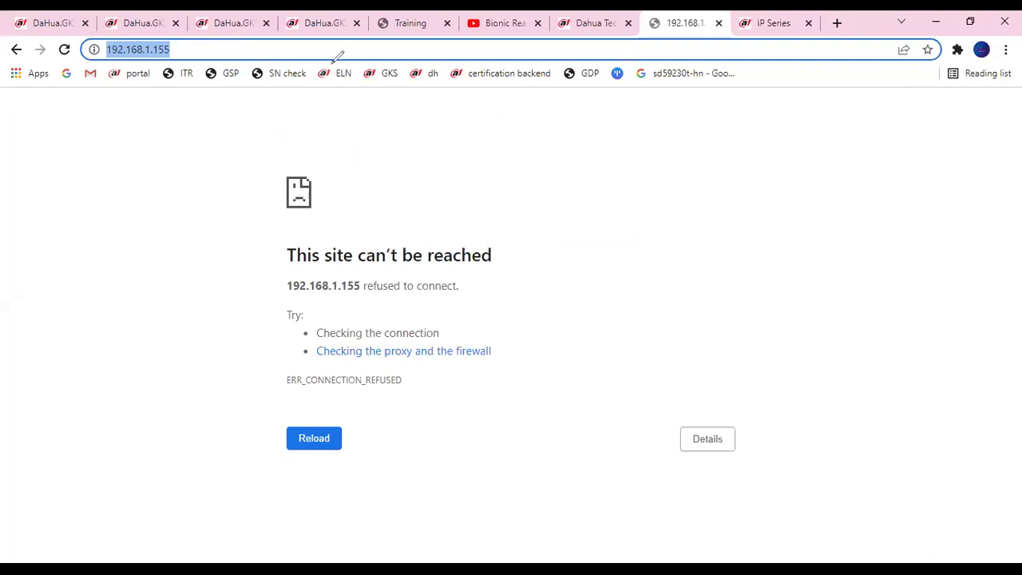
Open the VTO web page at 192.168.1.72 in Chrome.
{"action": "left_click", "coordinate": [217, 50]}
{"action": "key", "text": "BackSpace"}
{"action": "key", "text": "BackSpace"}
{"action": "key", "text": "BackSpace"}
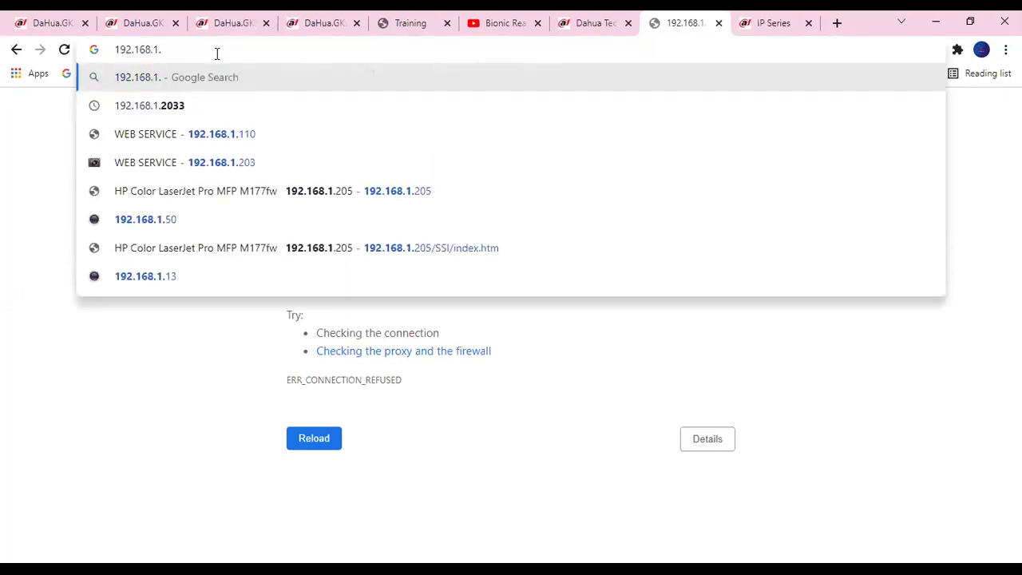
{"action": "type", "text": "72"}
{"action": "key", "text": "Return"}
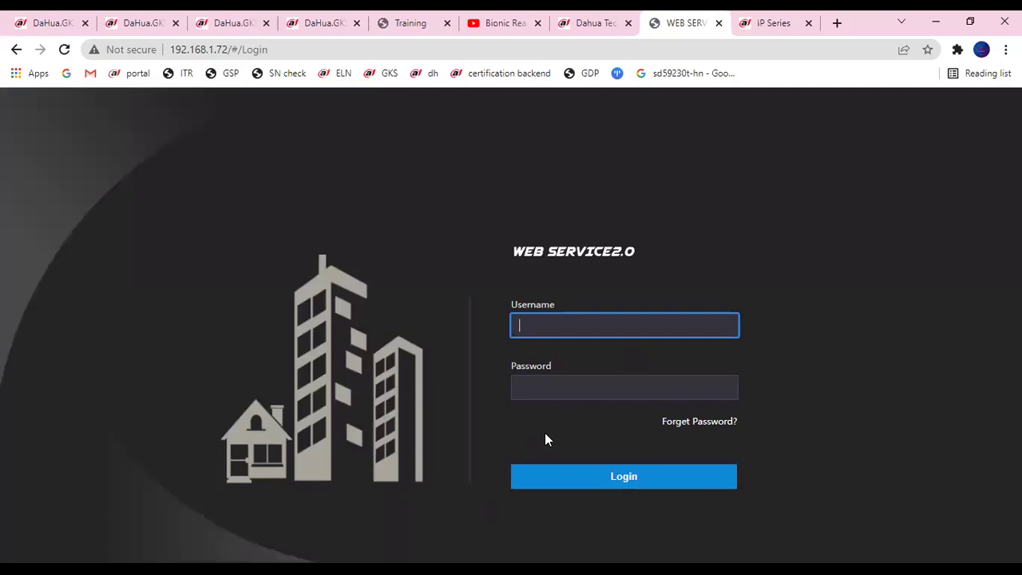
{"action": "left_click", "coordinate": [570, 55]}
Log in to WEB SERVICE2.0 as admin with the account password.
{"action": "left_click", "coordinate": [655, 315]}
{"action": "type", "text": "admin"}
{"action": "key", "text": "Tab"}
{"action": "type", "text": "******"}
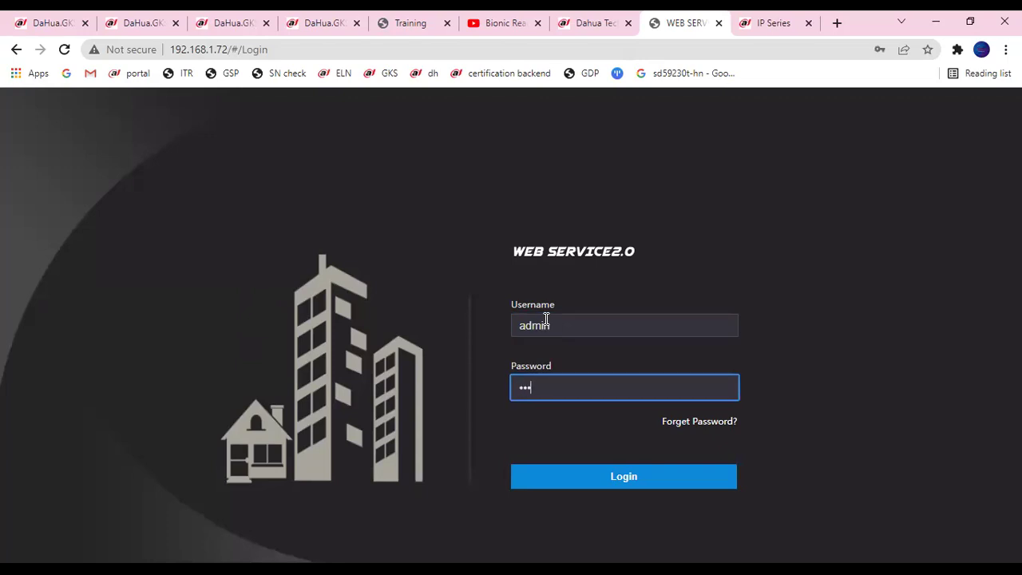
{"action": "type", "text": "**"}
{"action": "left_click", "coordinate": [605, 483]}
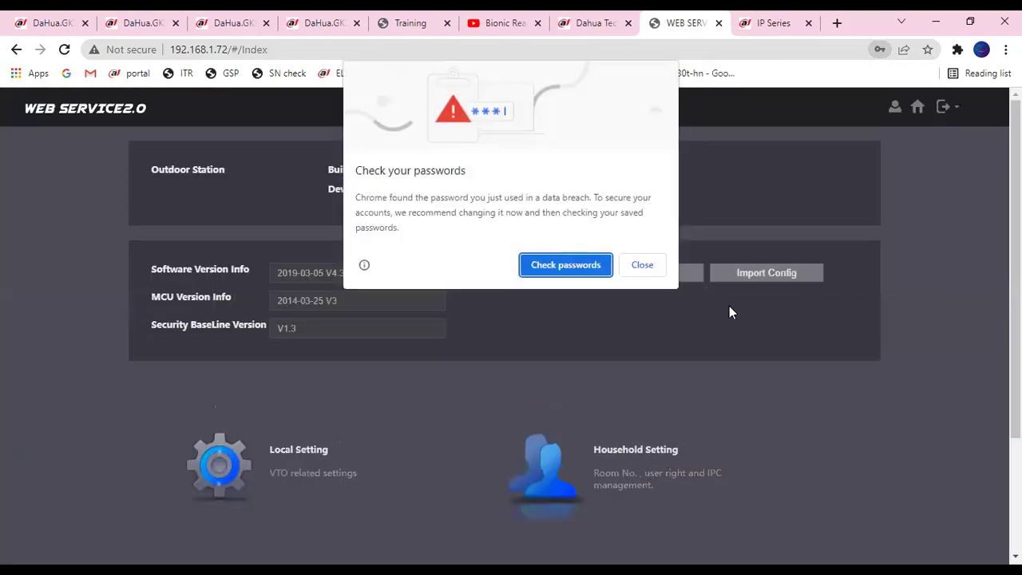
Close Chrome's password warning and save-password prompt.
{"action": "left_click", "coordinate": [646, 265]}
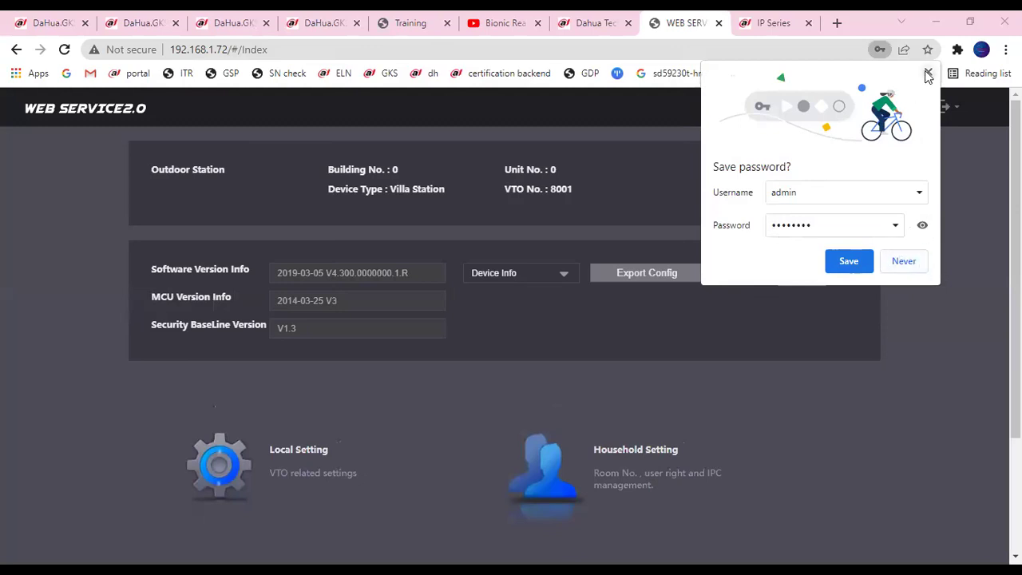
{"action": "key", "text": "ctrl+plus"}
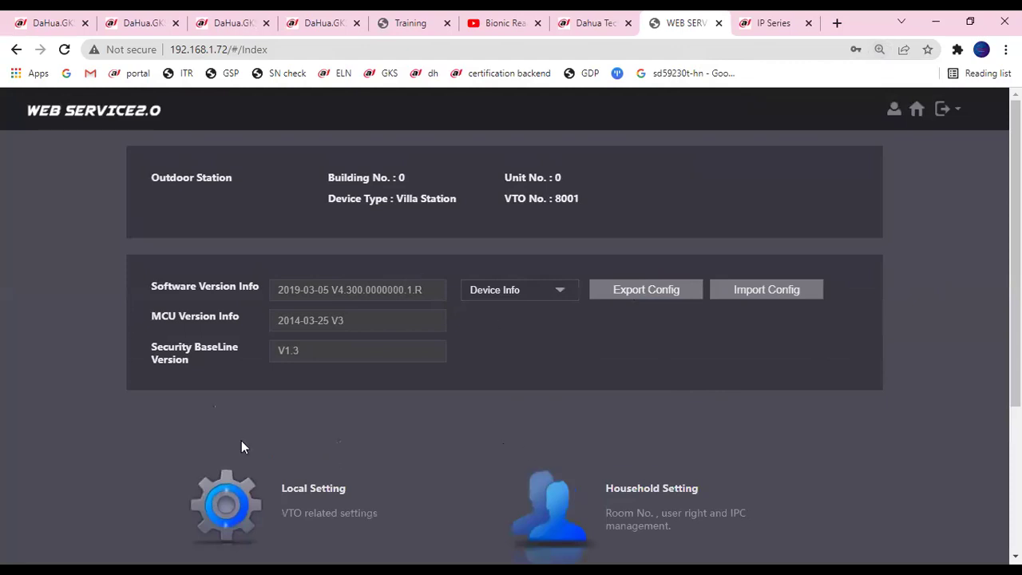
{"action": "scroll", "coordinate": [467, 327], "scroll_direction": "down", "scroll_amount": 1}
{"action": "scroll", "coordinate": [488, 274], "scroll_direction": "up", "scroll_amount": 1}
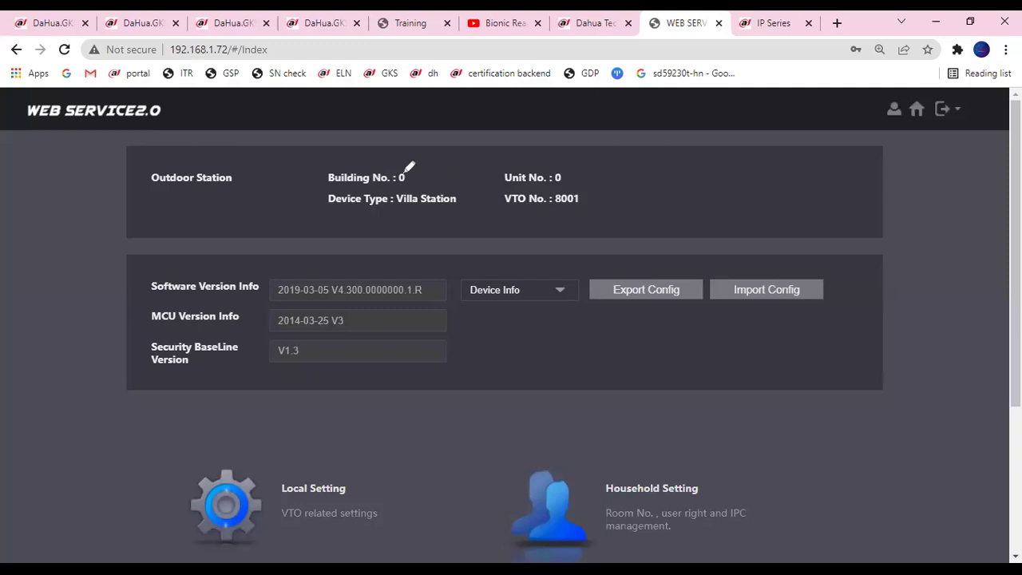
{"action": "mouse_move", "coordinate": [559, 179]}
{"action": "left_mouse_down"}
{"action": "mouse_move", "coordinate": [459, 149]}
{"action": "mouse_move", "coordinate": [347, 158]}
{"action": "mouse_move", "coordinate": [356, 175]}
{"action": "mouse_move", "coordinate": [437, 162]}
{"action": "left_mouse_up"}
{"action": "key", "text": "Escape"}
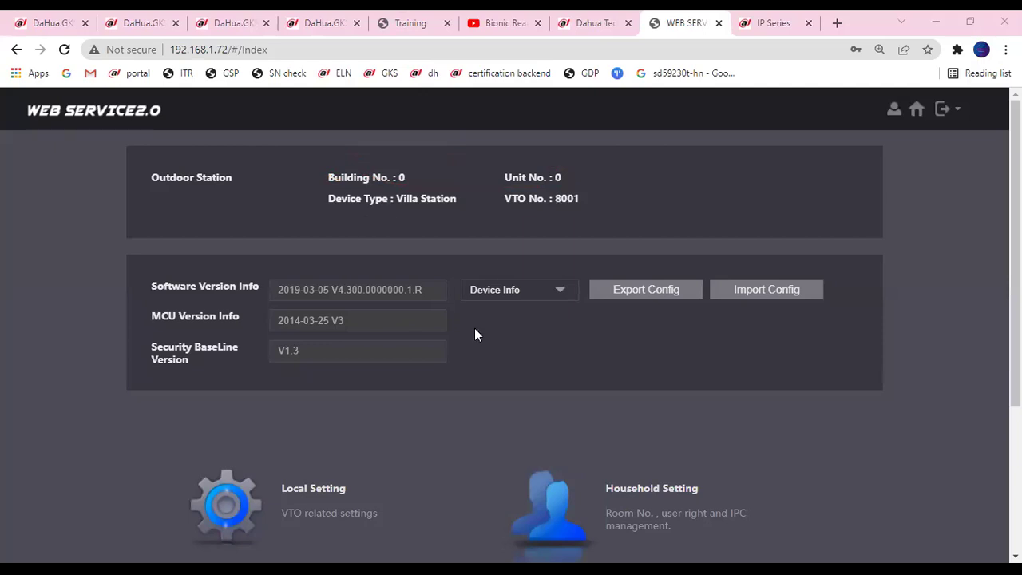
Scroll down the home page and open Local Setting.
{"action": "scroll", "coordinate": [482, 324], "scroll_direction": "down", "scroll_amount": 2}
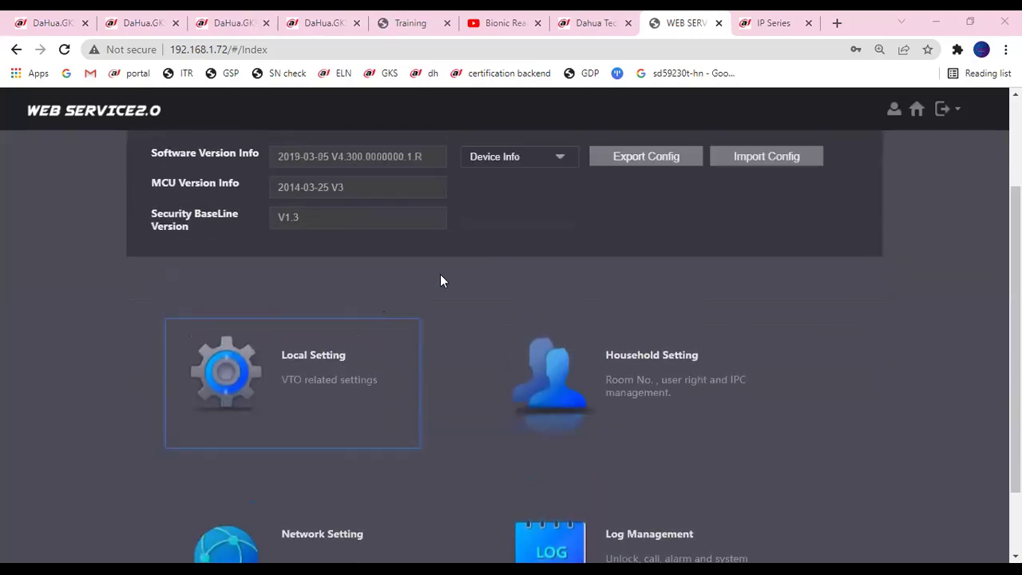
{"action": "scroll", "coordinate": [543, 271], "scroll_direction": "up", "scroll_amount": 1}
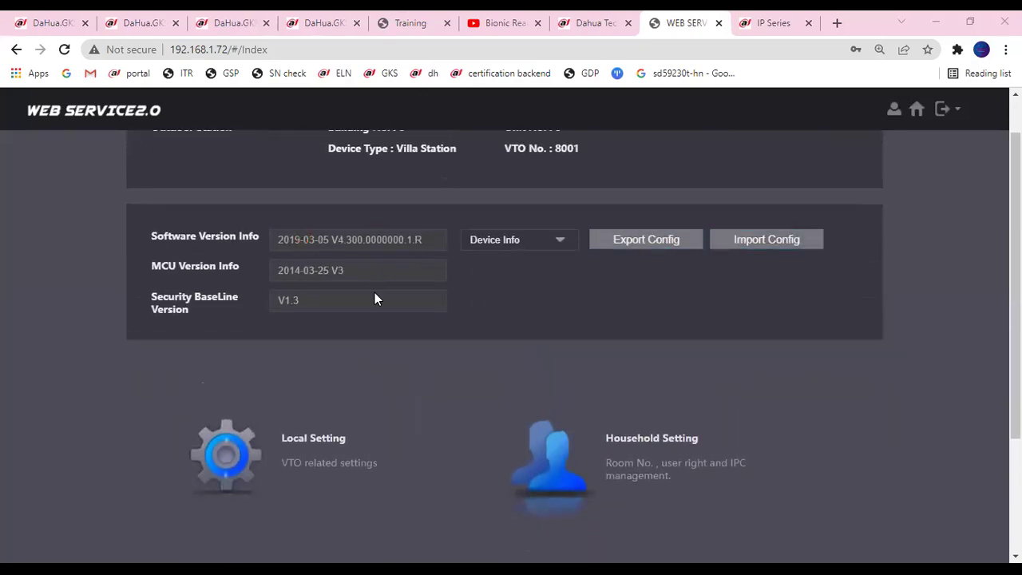
{"action": "scroll", "coordinate": [351, 404], "scroll_direction": "down", "scroll_amount": 1}
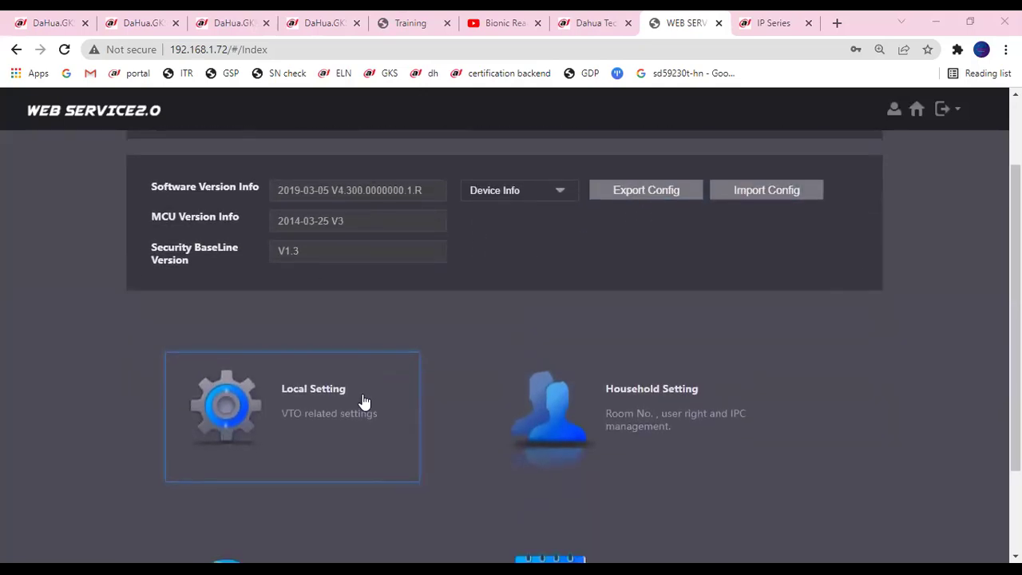
{"action": "left_click", "coordinate": [365, 401]}
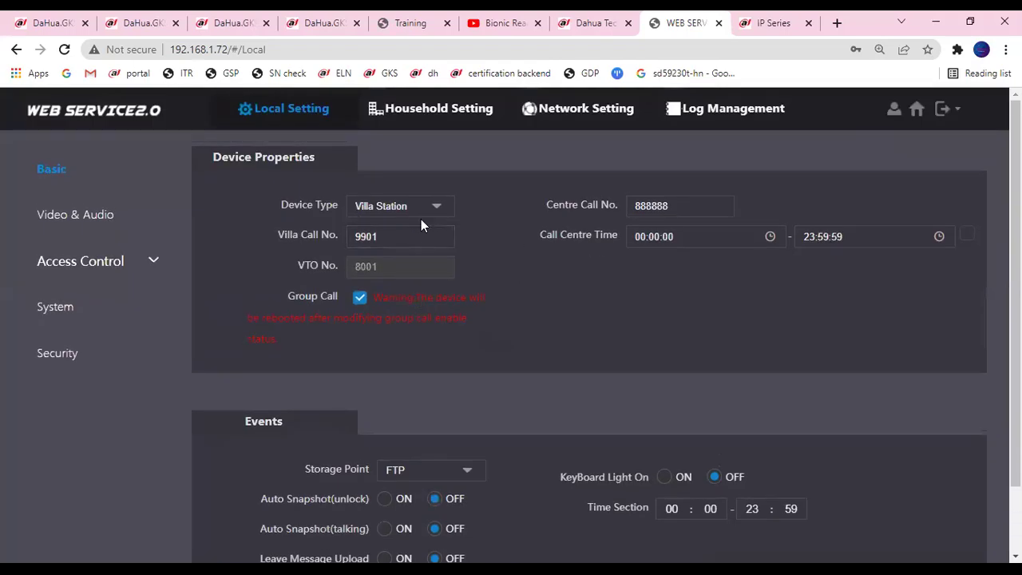
Check the Villa Call No. and Centre Call No. values without changing them.
{"action": "left_click", "coordinate": [402, 243]}
{"action": "left_click", "coordinate": [399, 237]}
{"action": "left_click", "coordinate": [659, 209]}
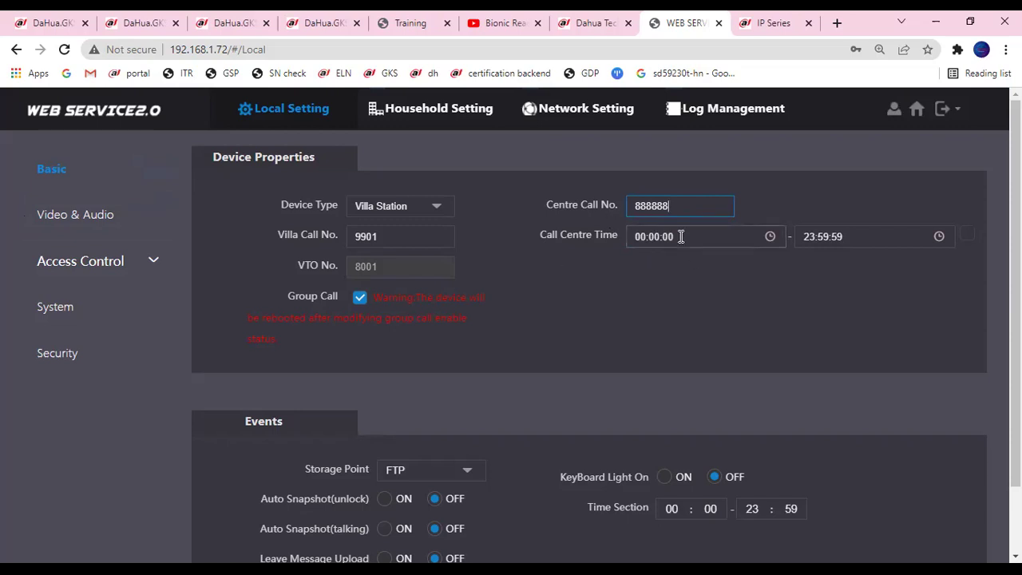
Go to the Video & Audio settings.
{"action": "scroll", "coordinate": [428, 383], "scroll_direction": "down", "scroll_amount": 2}
{"action": "scroll", "coordinate": [432, 385], "scroll_direction": "up", "scroll_amount": 2}
{"action": "scroll", "coordinate": [431, 385], "scroll_direction": "down", "scroll_amount": 2}
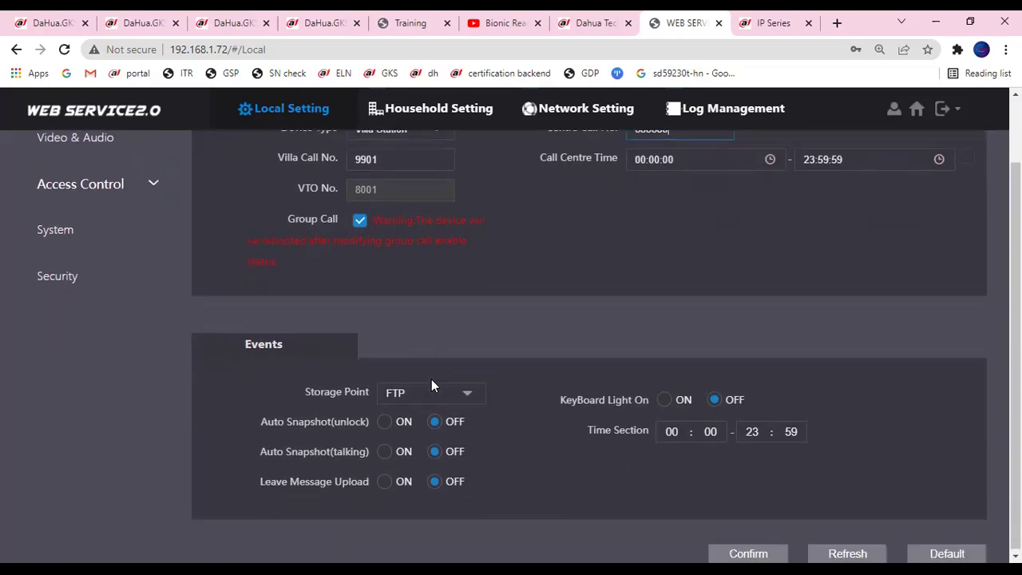
{"action": "scroll", "coordinate": [601, 369], "scroll_direction": "up", "scroll_amount": 2}
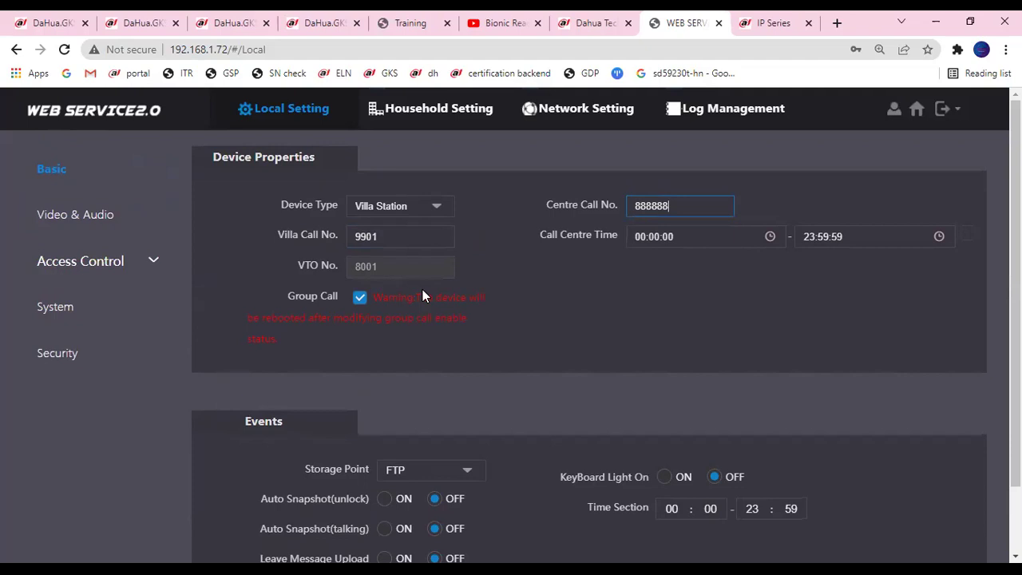
{"action": "left_click", "coordinate": [118, 220]}
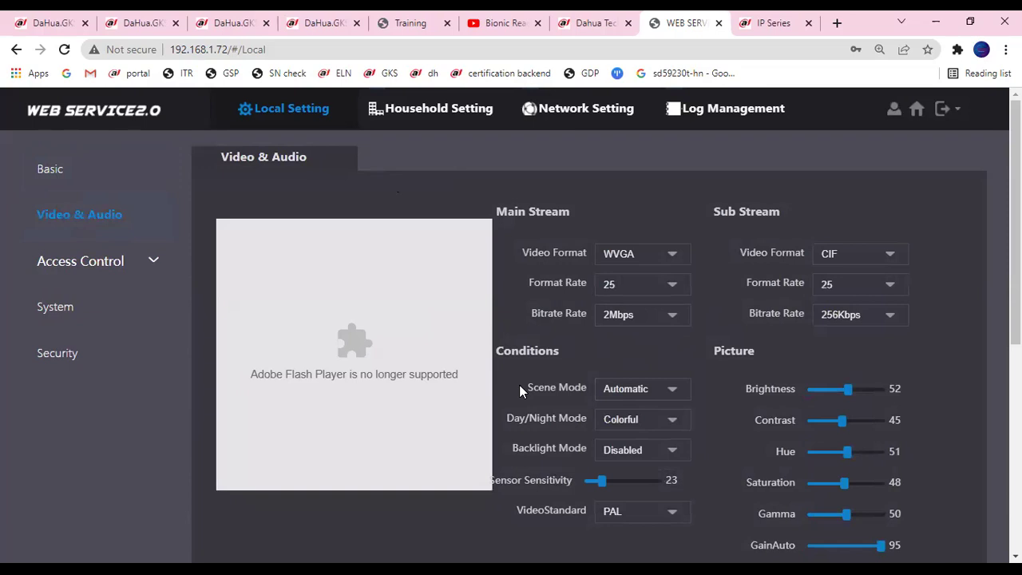
{"action": "left_click", "coordinate": [63, 172]}
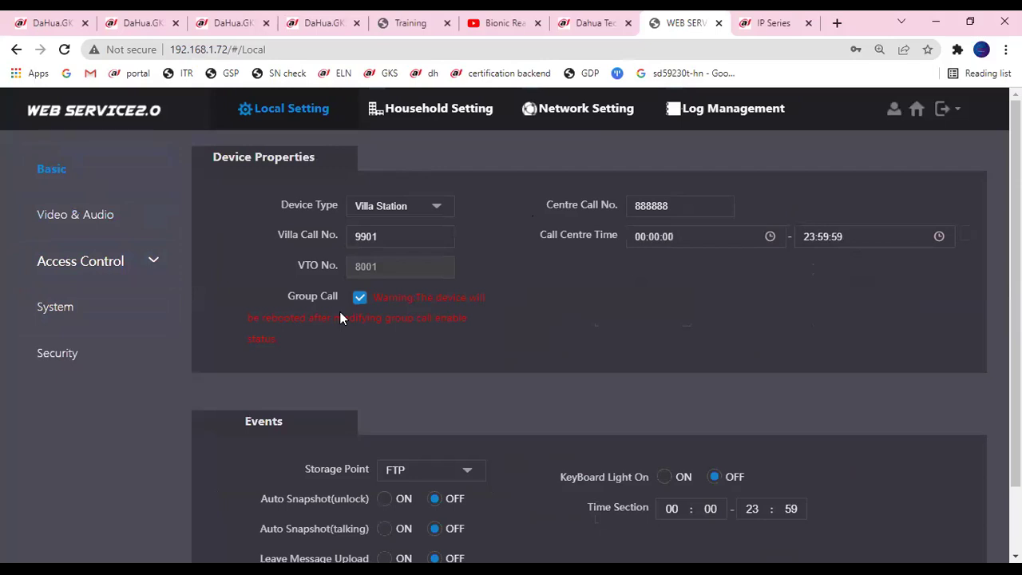
{"action": "left_click", "coordinate": [101, 228]}
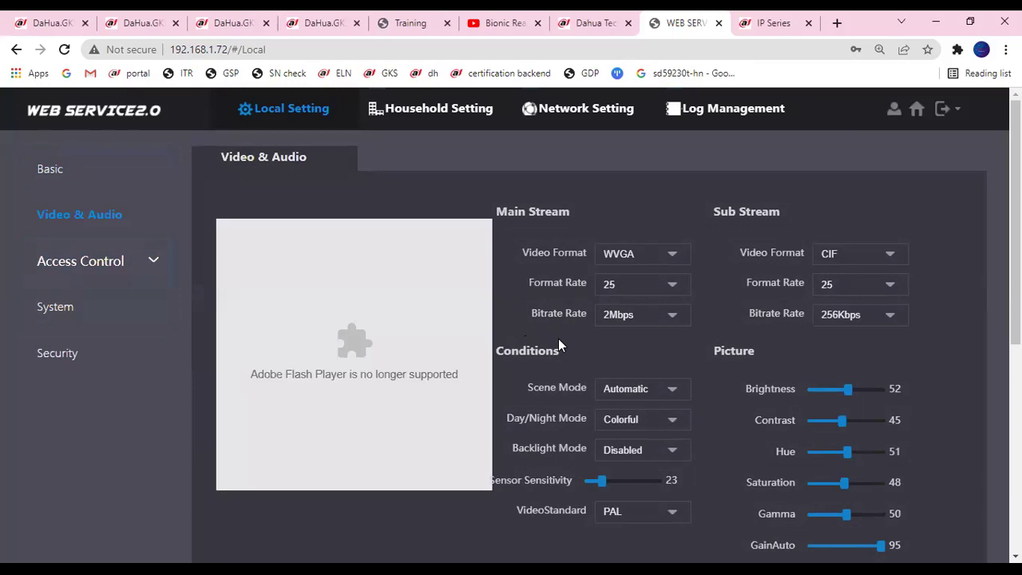